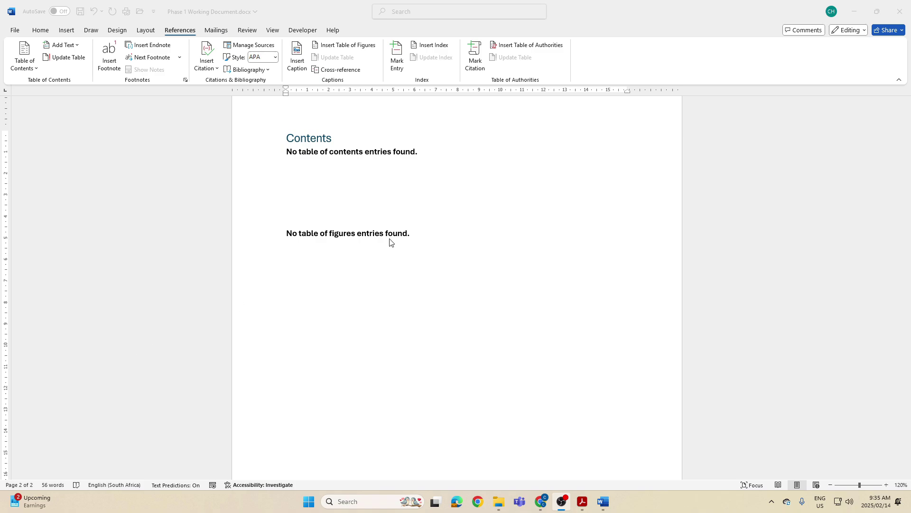
Switch to the task instructions PDF and scroll through its requirements
{"action": "scroll", "coordinate": [380, 247], "scroll_direction": "up", "scroll_amount": 10}
{"action": "scroll", "coordinate": [373, 250], "scroll_direction": "down", "scroll_amount": 7}
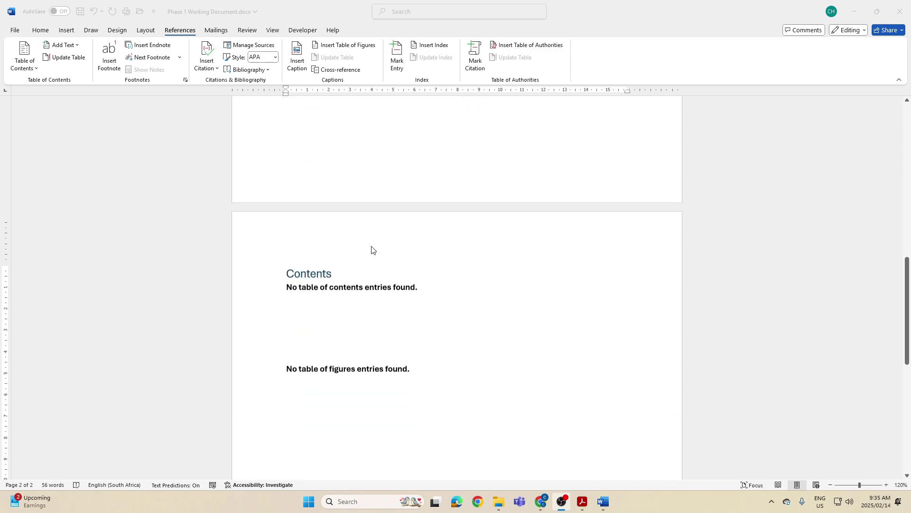
{"action": "scroll", "coordinate": [373, 250], "scroll_direction": "down", "scroll_amount": 3}
{"action": "scroll", "coordinate": [340, 222], "scroll_direction": "down", "scroll_amount": 2}
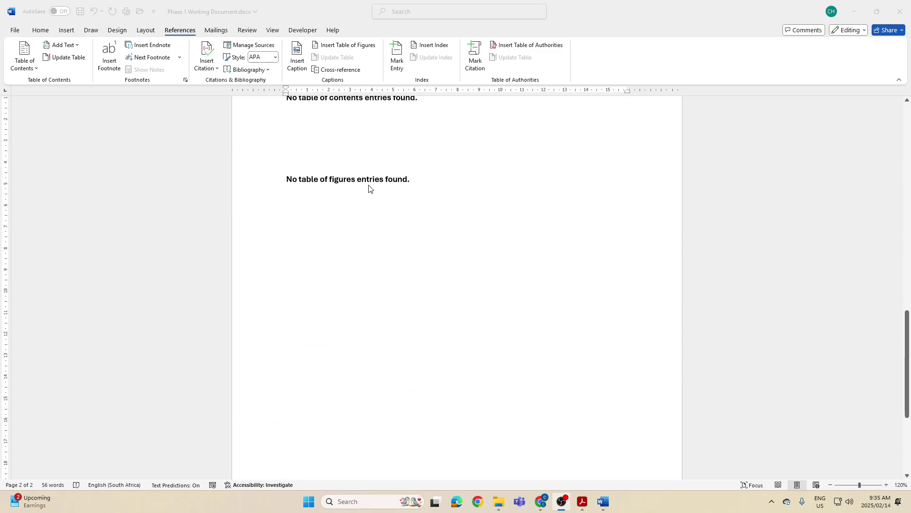
{"action": "key", "text": "alt+Tab"}
{"action": "key", "text": "alt+Tab"}
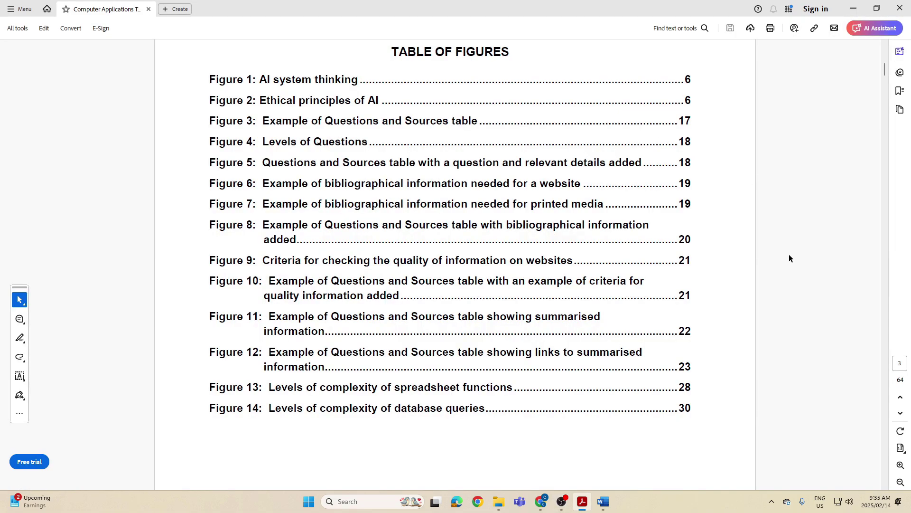
{"action": "left_click_drag", "start_coordinate": [886, 70], "coordinate": [897, 170]}
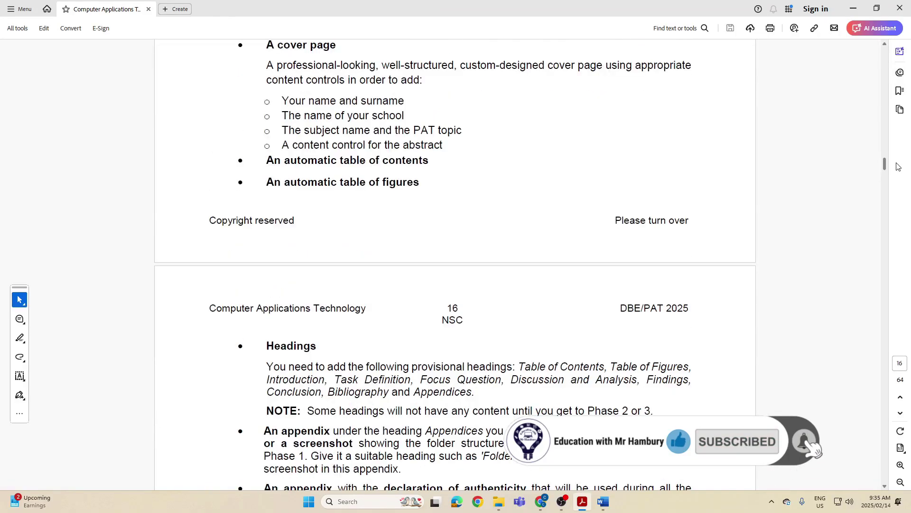
{"action": "scroll", "coordinate": [498, 164], "scroll_direction": "up", "scroll_amount": 2}
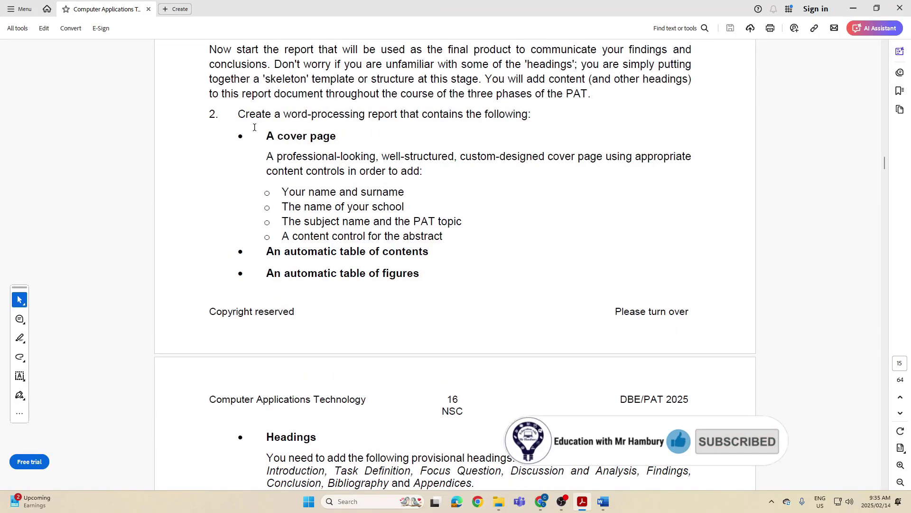
{"action": "scroll", "coordinate": [255, 126], "scroll_direction": "up", "scroll_amount": 2}
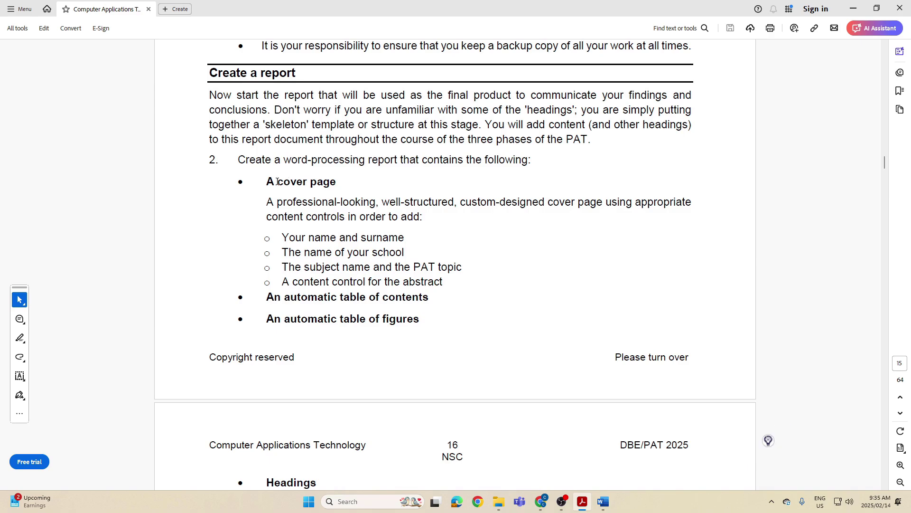
Highlight the cover page and automatic table of contents requirements in the PDF
{"action": "left_click_drag", "start_coordinate": [274, 181], "coordinate": [336, 182]}
{"action": "left_click_drag", "start_coordinate": [284, 297], "coordinate": [429, 298]}
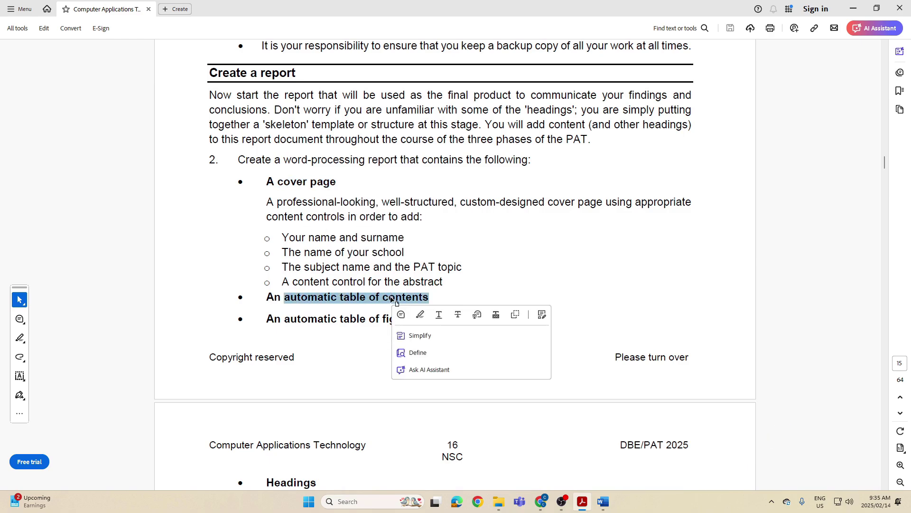
{"action": "left_click", "coordinate": [304, 320]}
{"action": "left_click_drag", "start_coordinate": [284, 319], "coordinate": [420, 319]}
{"action": "scroll", "coordinate": [377, 295], "scroll_direction": "down", "scroll_amount": 12}
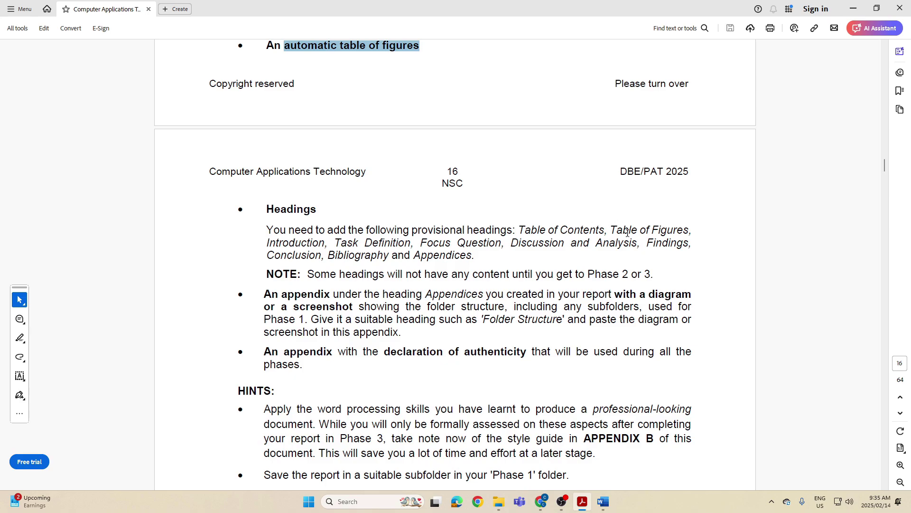
Add empty lines after the table of figures placeholder until a blank third page starts
{"action": "key", "text": "alt+Tab"}
{"action": "key", "text": "alt+Tab"}
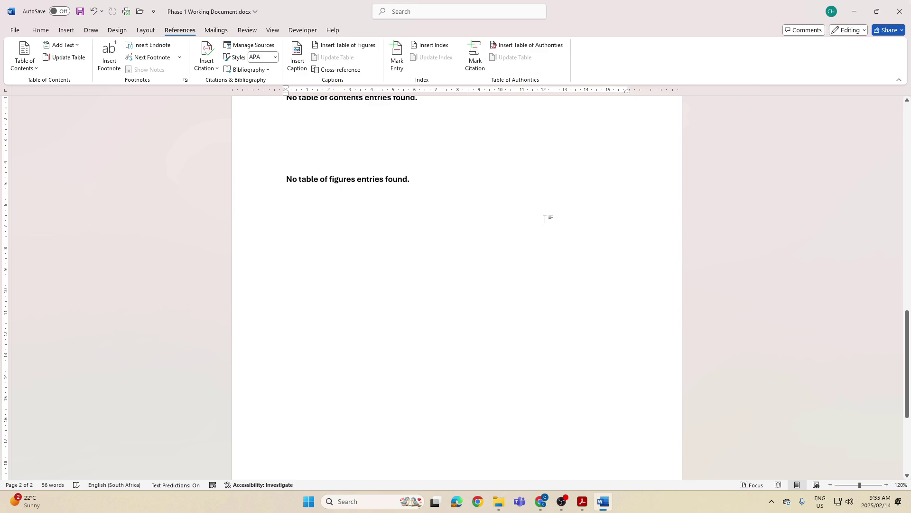
{"action": "scroll", "coordinate": [475, 257], "scroll_direction": "up", "scroll_amount": 3}
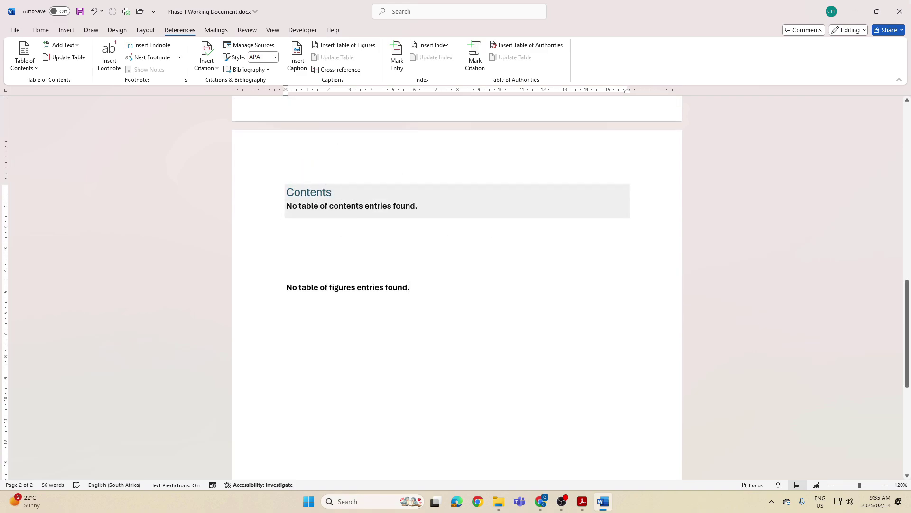
{"action": "key", "text": "ctrl+End"}
{"action": "scroll", "coordinate": [346, 253], "scroll_direction": "down", "scroll_amount": 5}
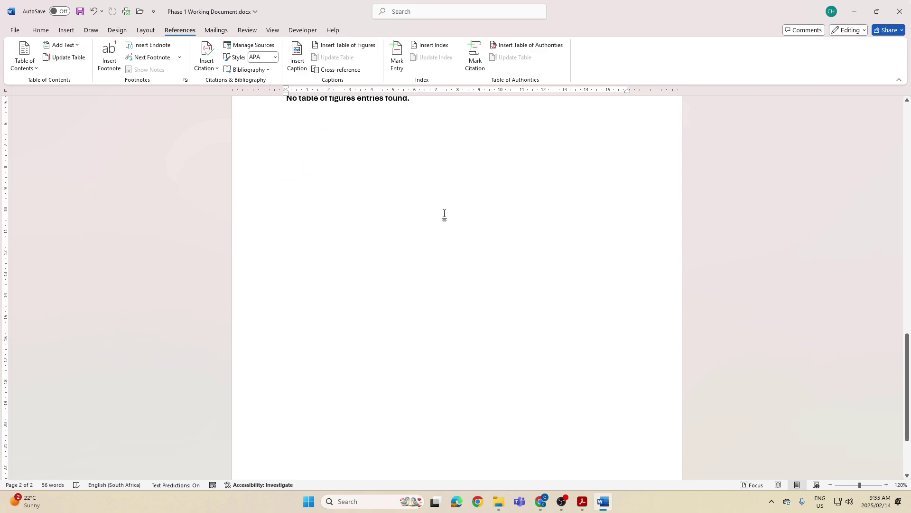
{"action": "key", "text": "Return"}
{"action": "key", "text": "Return"}
{"action": "key", "text": "Return"}
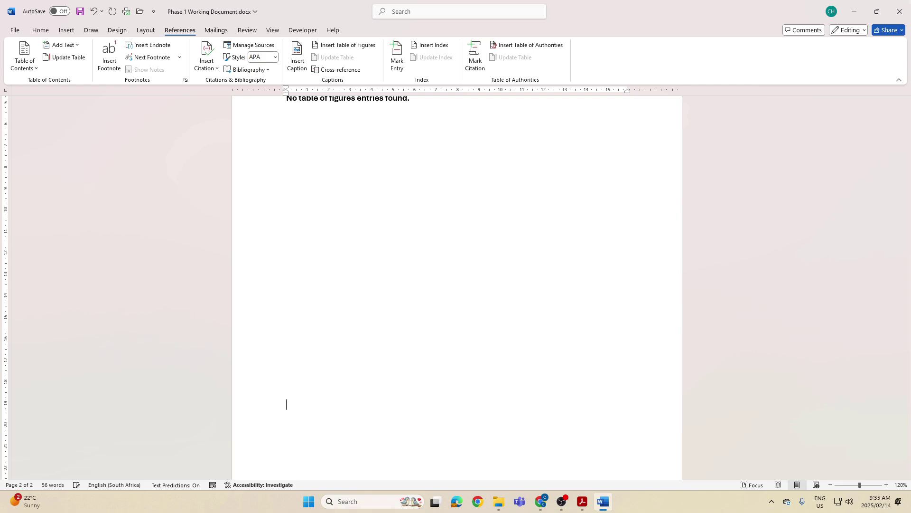
{"action": "key", "text": "Return"}
{"action": "key", "text": "Return"}
{"action": "key", "text": "Return"}
{"action": "key", "text": "Return"}
{"action": "key", "text": "Return"}
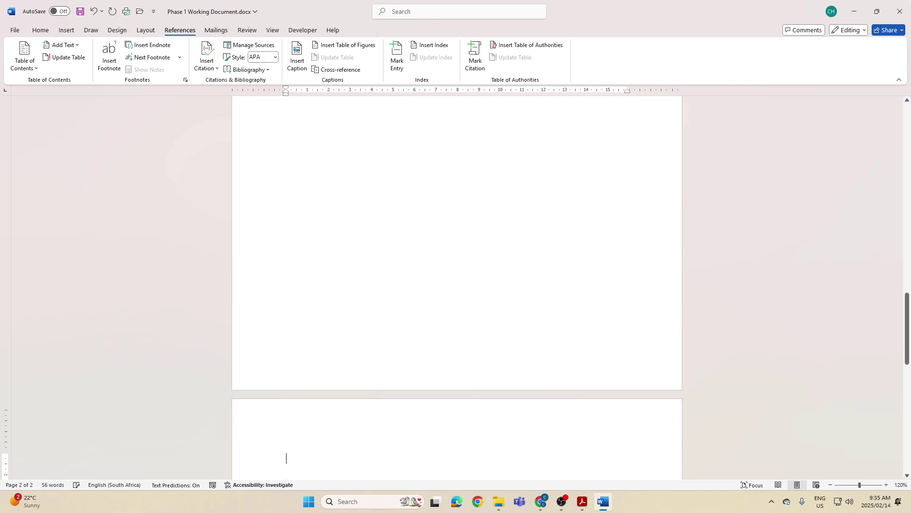
{"action": "scroll", "coordinate": [469, 168], "scroll_direction": "down", "scroll_amount": 5}
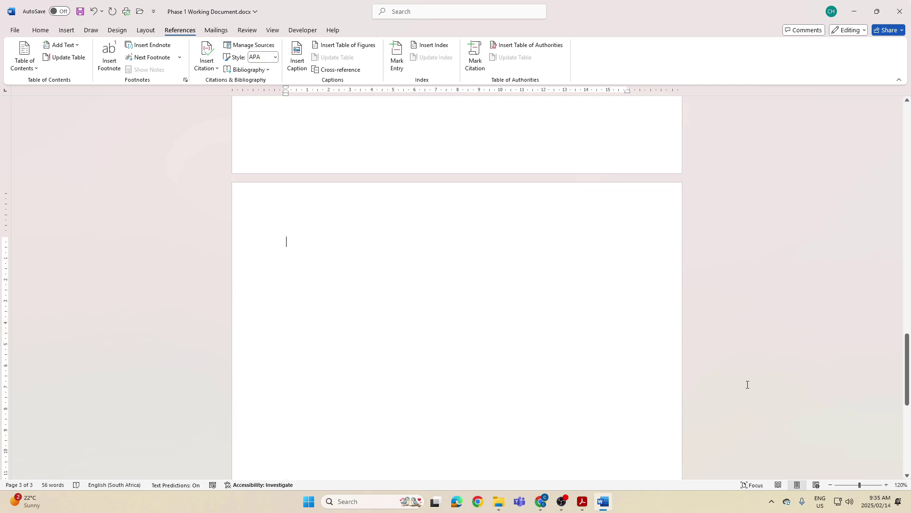
Zoom the Word page view to 150% and recheck the instructions PDF
{"action": "left_click", "coordinate": [886, 485]}
{"action": "left_click", "coordinate": [887, 484]}
{"action": "left_click", "coordinate": [887, 485]}
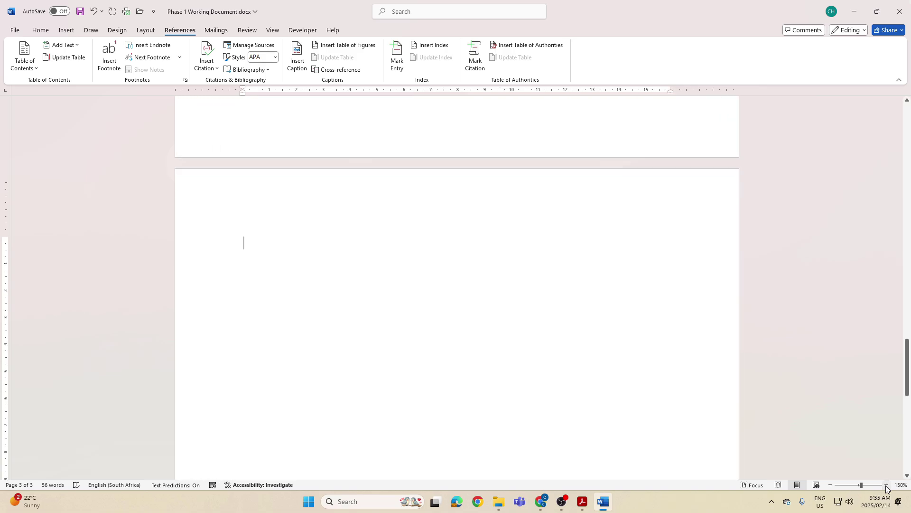
{"action": "key", "text": "alt+Tab"}
{"action": "key", "text": "alt+Tab"}
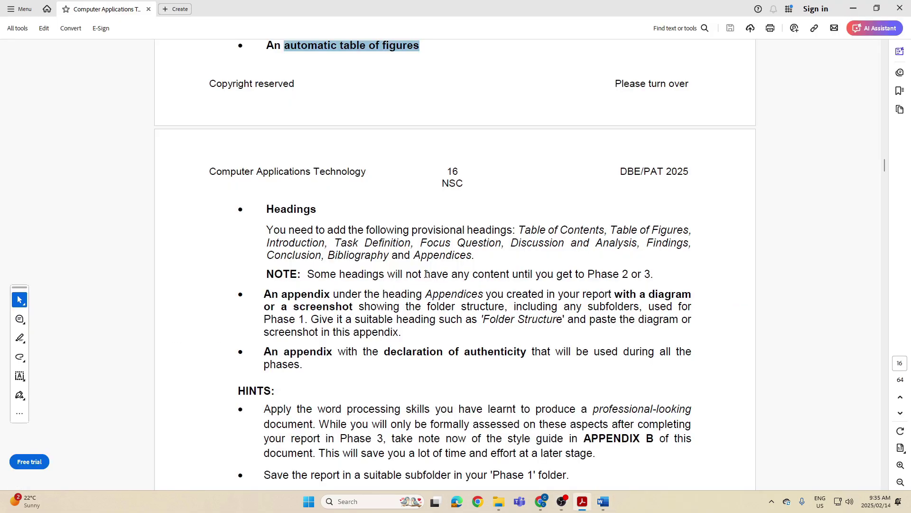
{"action": "key", "text": "alt+Tab"}
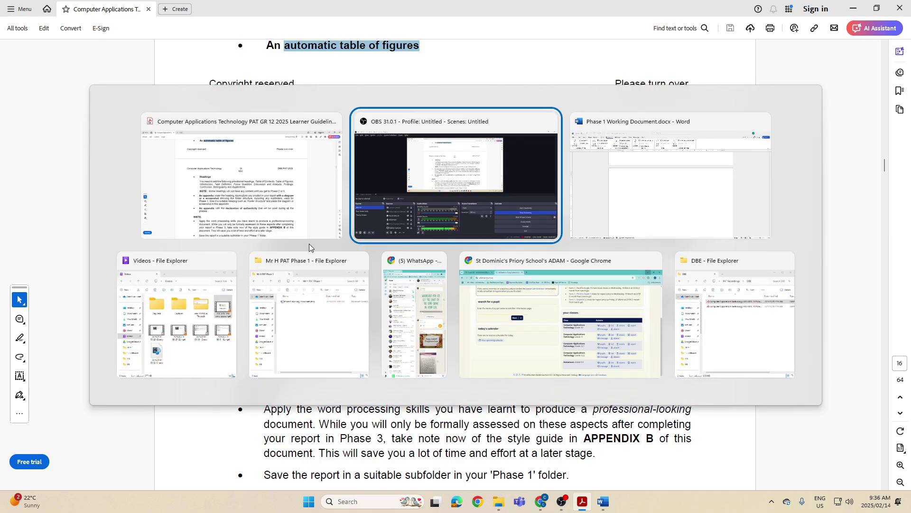
{"action": "key", "text": "alt+Tab"}
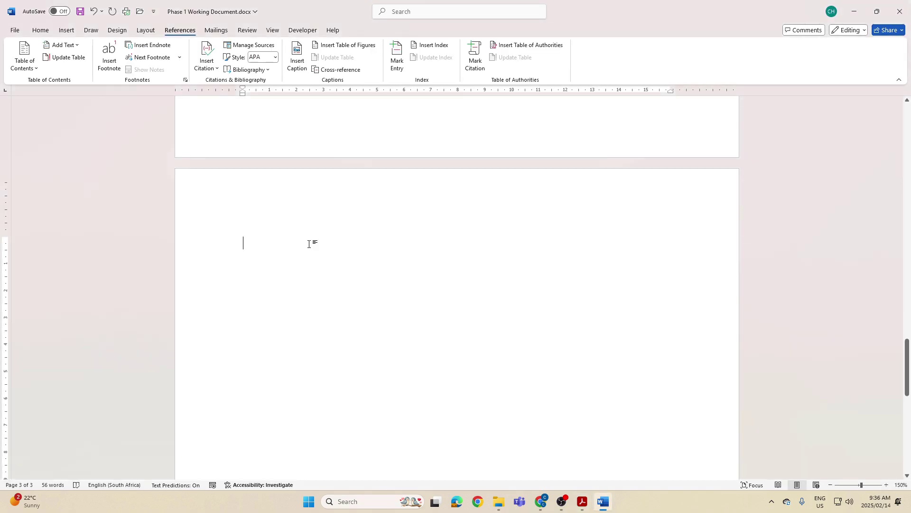
Type the headings Introduction, Task Definition and Focus Question on separate lines
{"action": "type", "text": "Introduction"}
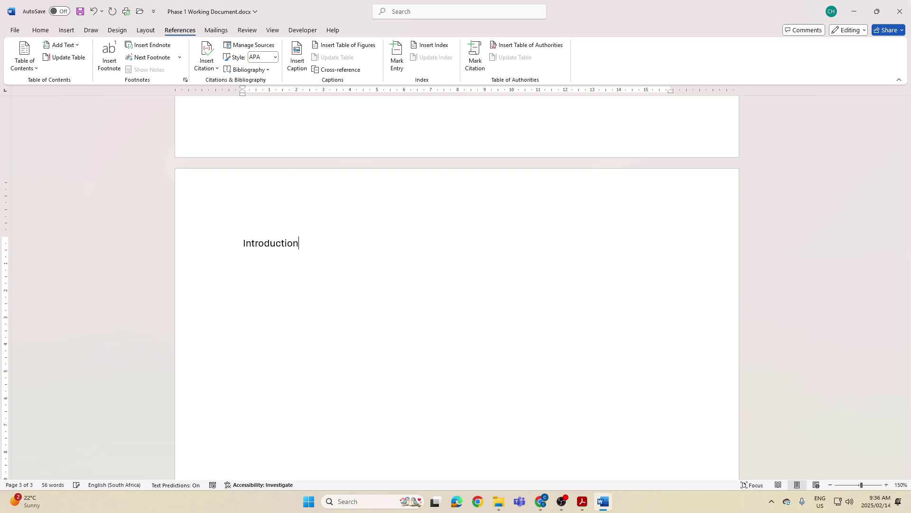
{"action": "key", "text": "alt+Tab"}
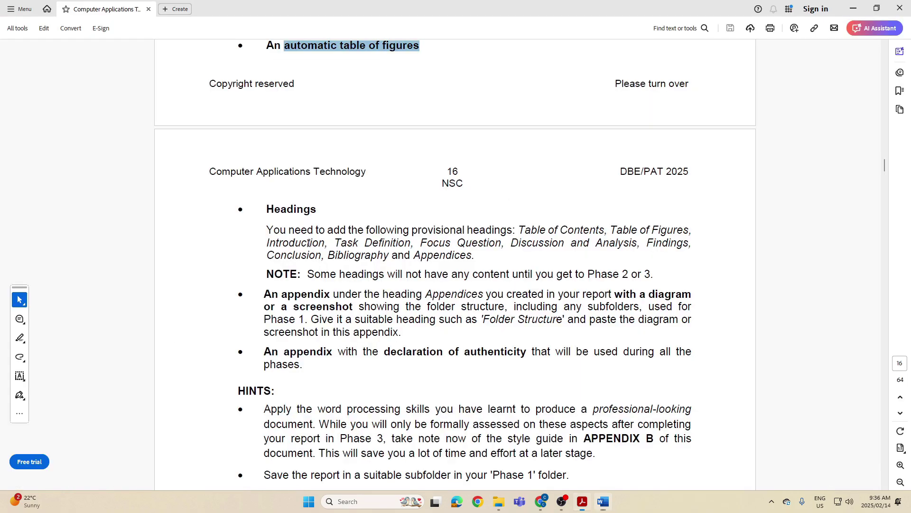
{"action": "key", "text": "alt+Tab"}
{"action": "type", "text": "T"}
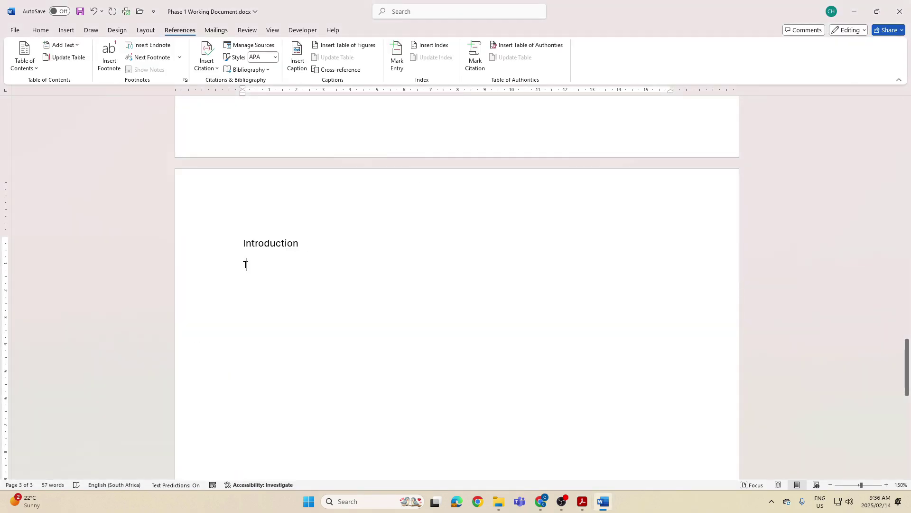
{"action": "type", "text": "ask Definition"}
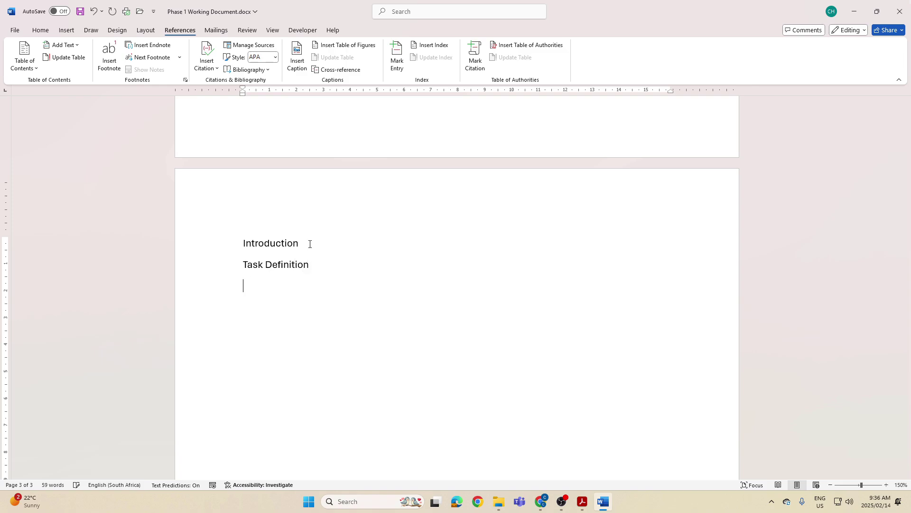
{"action": "key", "text": "alt+Tab"}
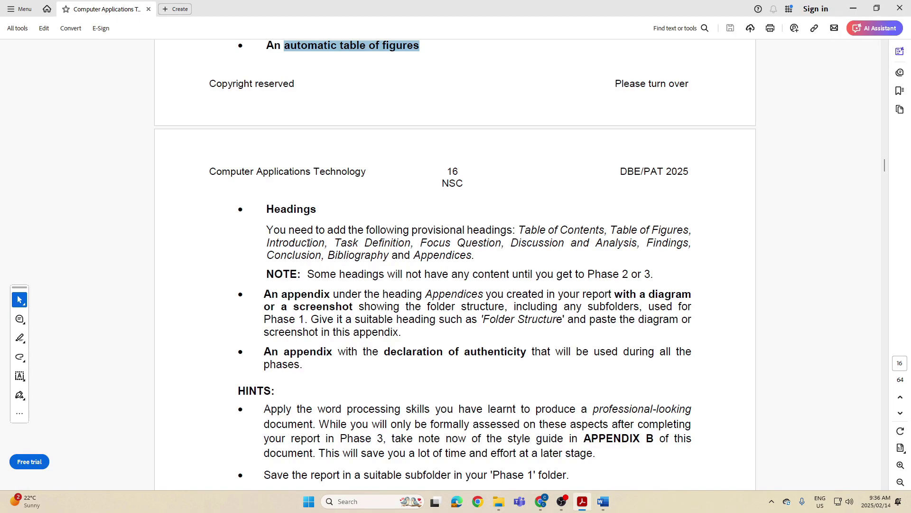
{"action": "key", "text": "alt+Tab"}
{"action": "type", "text": "Focus"}
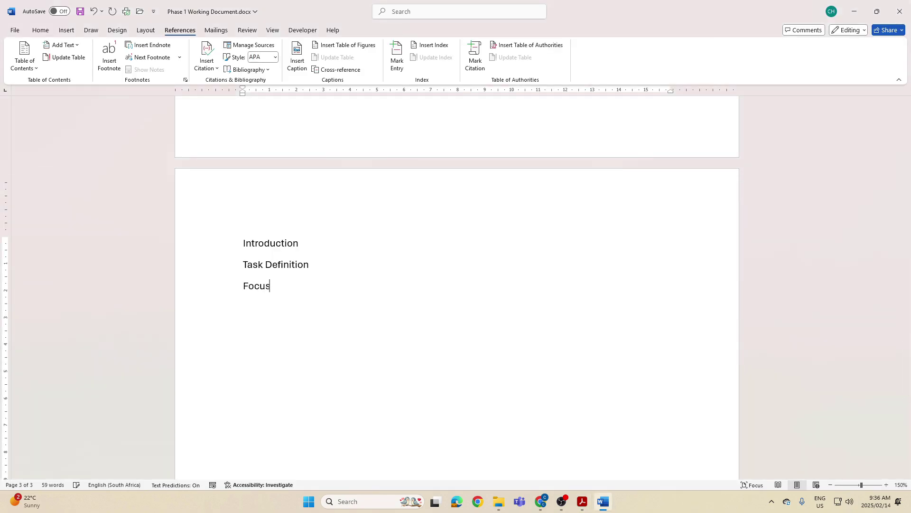
{"action": "type", "text": " Question"}
{"action": "key", "text": "Return"}
{"action": "key", "text": "alt+Tab"}
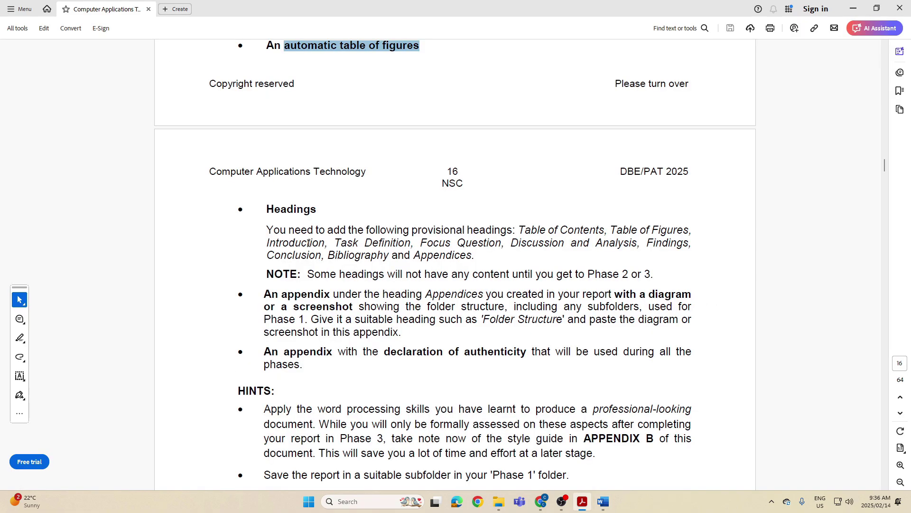
{"action": "key", "text": "alt+Tab"}
Add the headings Discussion and Analysis, Findings, Conclusion, and Bibliography and Appendices
{"action": "type", "text": "S"}
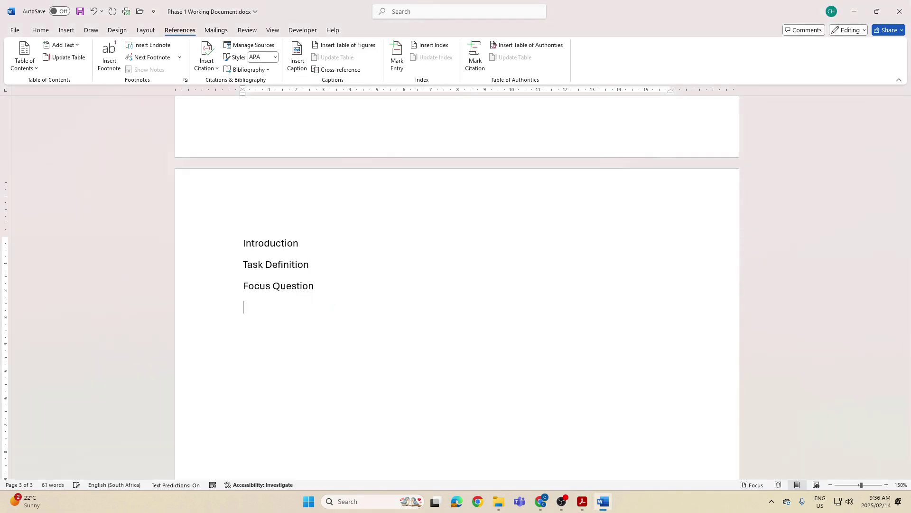
{"action": "type", "text": "Discussion and Ana"}
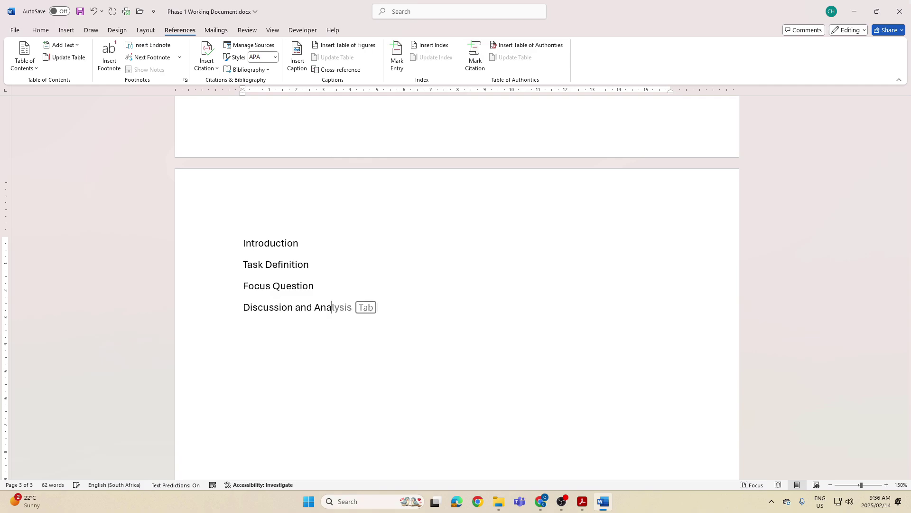
{"action": "type", "text": "lysis"}
{"action": "key", "text": "Return"}
{"action": "key", "text": "alt+Tab"}
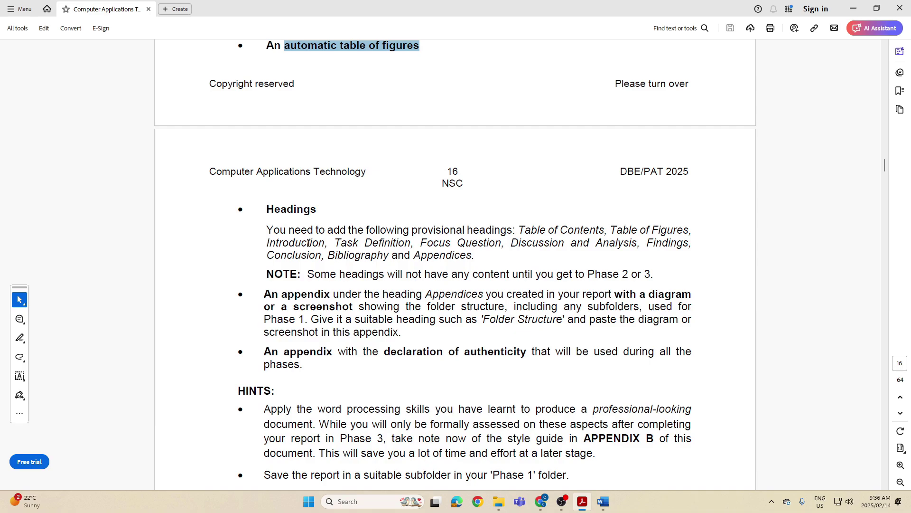
{"action": "key", "text": "alt+Tab"}
{"action": "type", "text": "FIndin"}
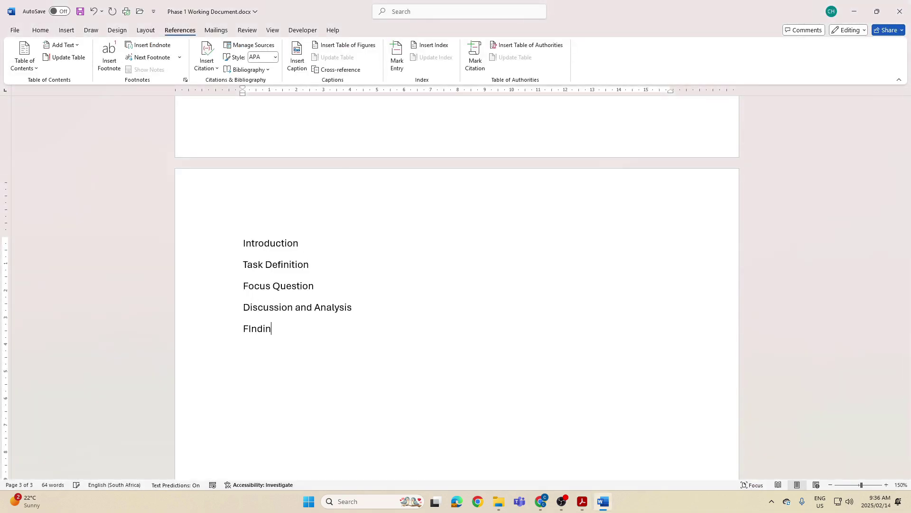
{"action": "type", "text": "gs"}
{"action": "key", "text": "Return"}
{"action": "type", "text": "Conclusions"}
{"action": "key", "text": "alt+Tab"}
{"action": "key", "text": "alt+Tab"}
{"action": "key", "text": "BackSpace"}
{"action": "key", "text": "BackSpace"}
{"action": "key", "text": "BackSpace"}
{"action": "key", "text": "BackSpace"}
{"action": "type", "text": "on"}
{"action": "key", "text": "alt+Tab"}
{"action": "key", "text": "alt+Tab"}
{"action": "key", "text": "Return"}
{"action": "type", "text": "Bibliogr"}
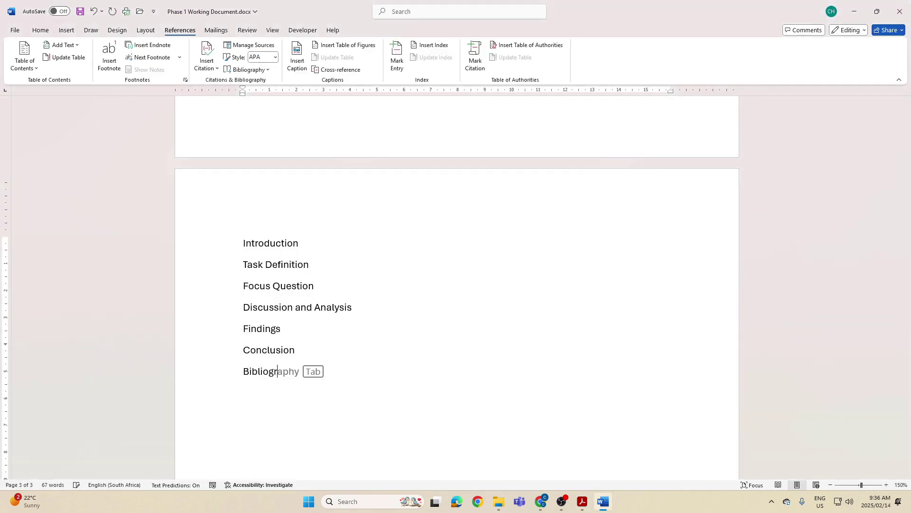
{"action": "type", "text": "aphy and Appendici"}
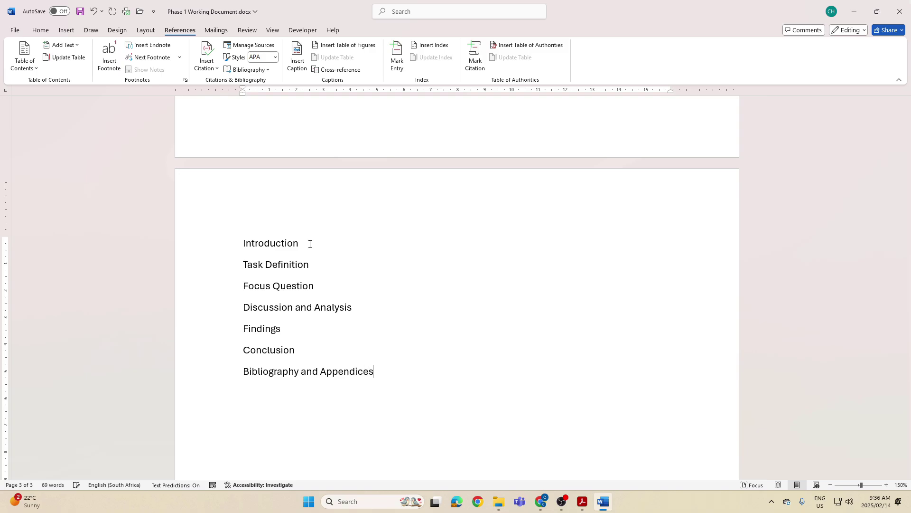
Insert a blank line after each heading, from Introduction through Bibliography and Appendices
{"action": "key", "text": "alt+Tab"}
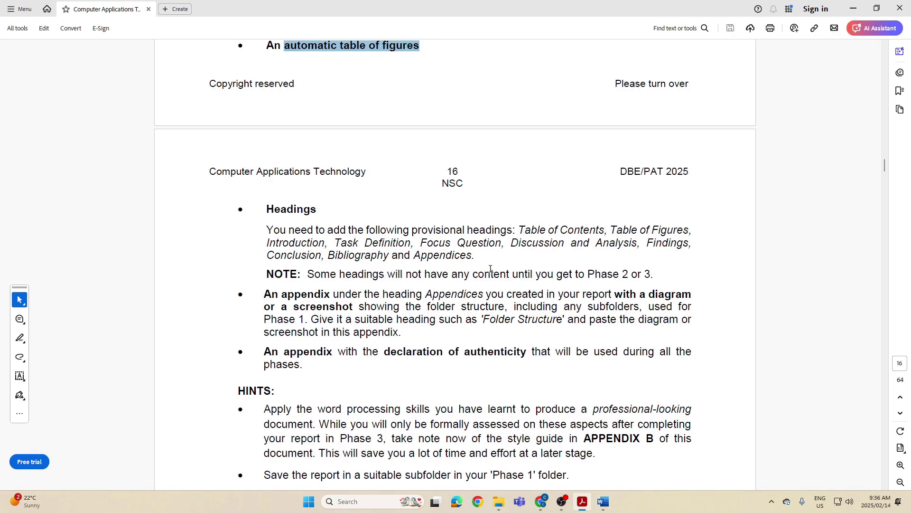
{"action": "key", "text": "alt+Tab"}
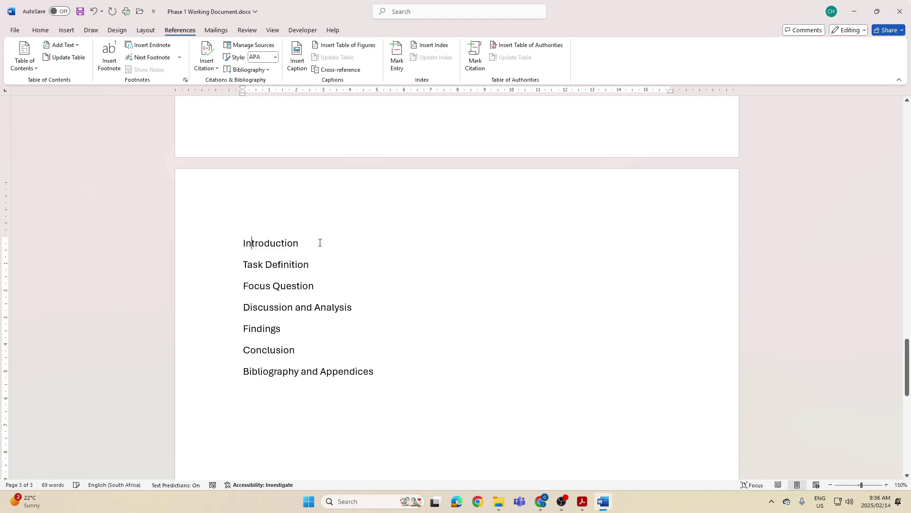
{"action": "key", "text": "Return"}
{"action": "key", "text": "Return"}
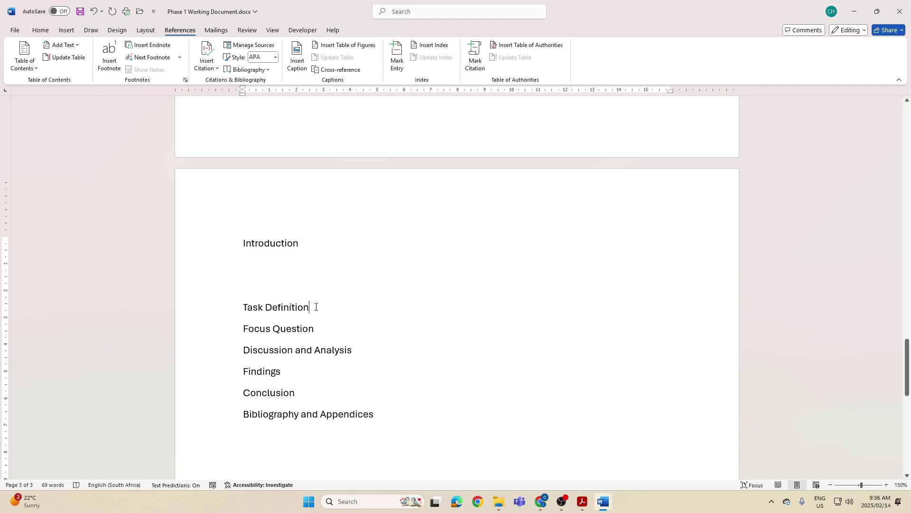
{"action": "key", "text": "Return"}
{"action": "left_click", "coordinate": [321, 349]}
{"action": "key", "text": "Return"}
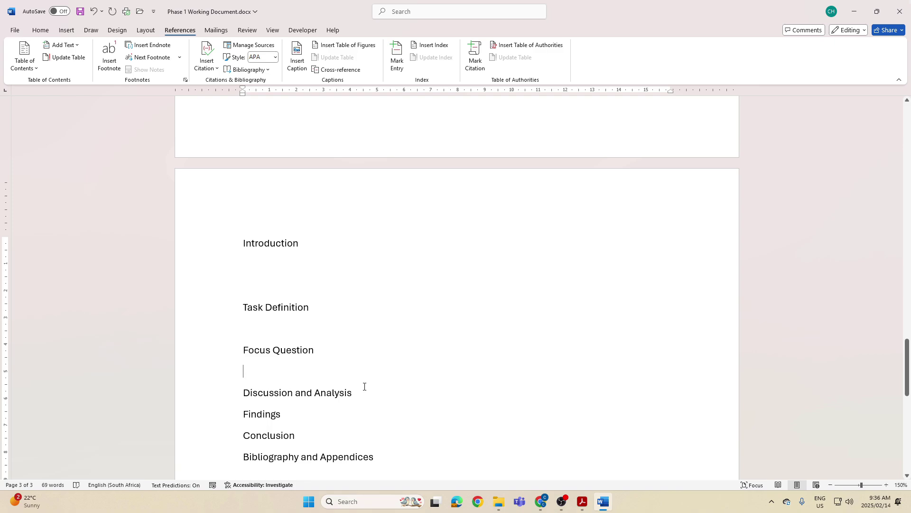
{"action": "key", "text": "Return"}
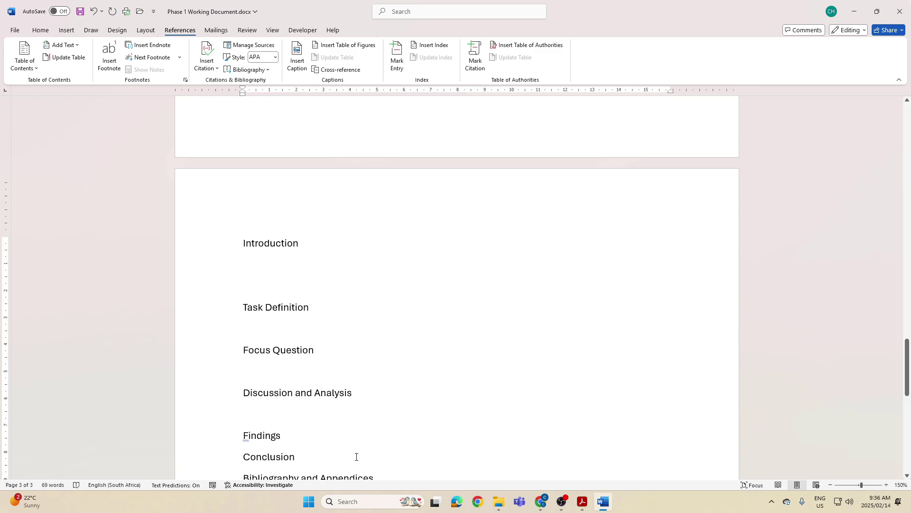
{"action": "key", "text": "Return"}
{"action": "scroll", "coordinate": [362, 428], "scroll_direction": "down", "scroll_amount": 2}
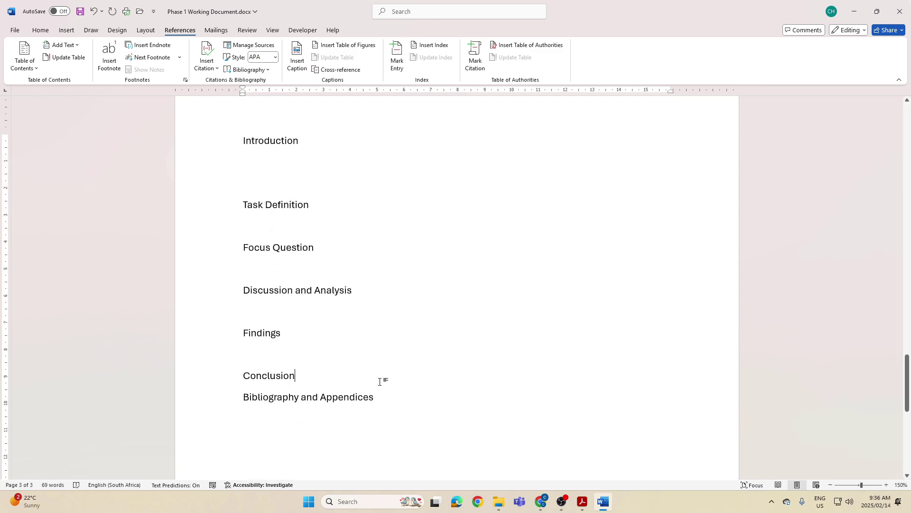
{"action": "key", "text": "Return"}
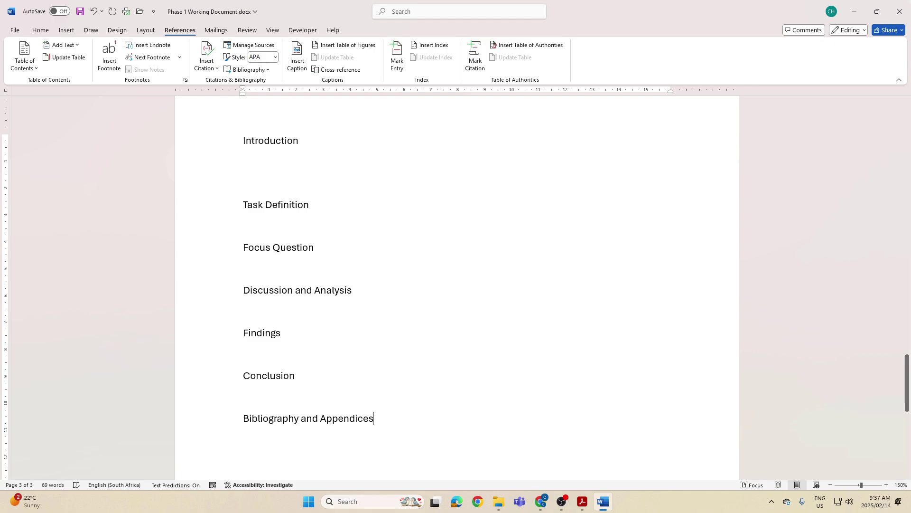
{"action": "key", "text": "Return"}
Select all seven headings, Introduction through Bibliography and Appendices, together
{"action": "left_click", "coordinate": [219, 146]}
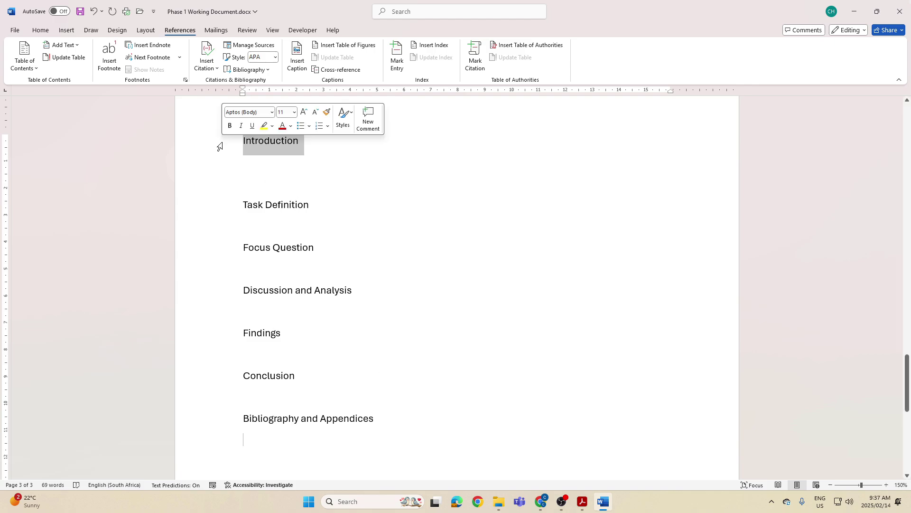
{"action": "left_click", "coordinate": [220, 209], "text": "ctrl"}
{"action": "left_click", "coordinate": [218, 250], "text": "ctrl"}
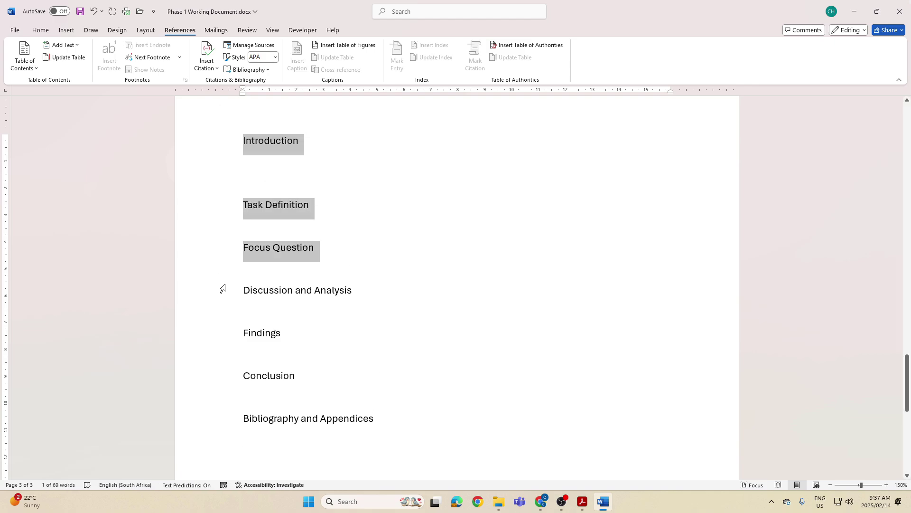
{"action": "left_click", "coordinate": [222, 293], "text": "ctrl"}
{"action": "left_click", "coordinate": [218, 334], "text": "ctrl"}
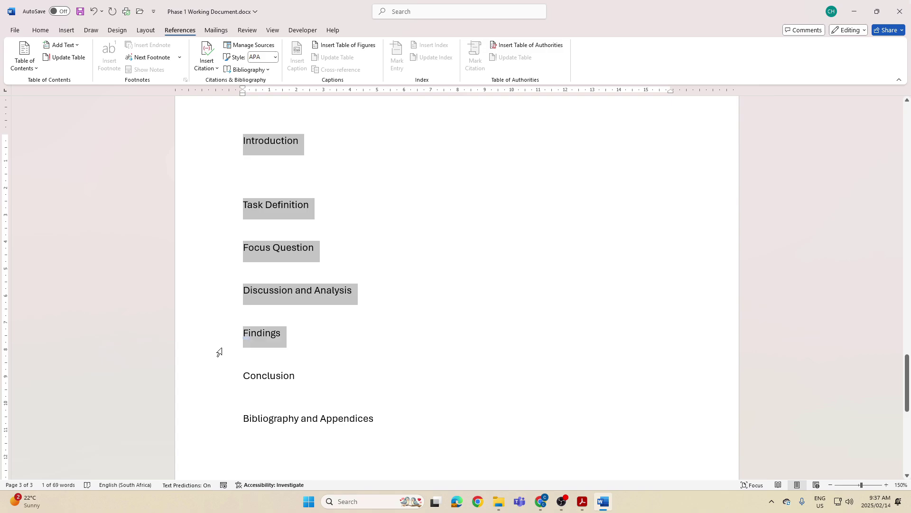
{"action": "left_click", "coordinate": [218, 382], "text": "ctrl"}
{"action": "left_click", "coordinate": [223, 421], "text": "ctrl"}
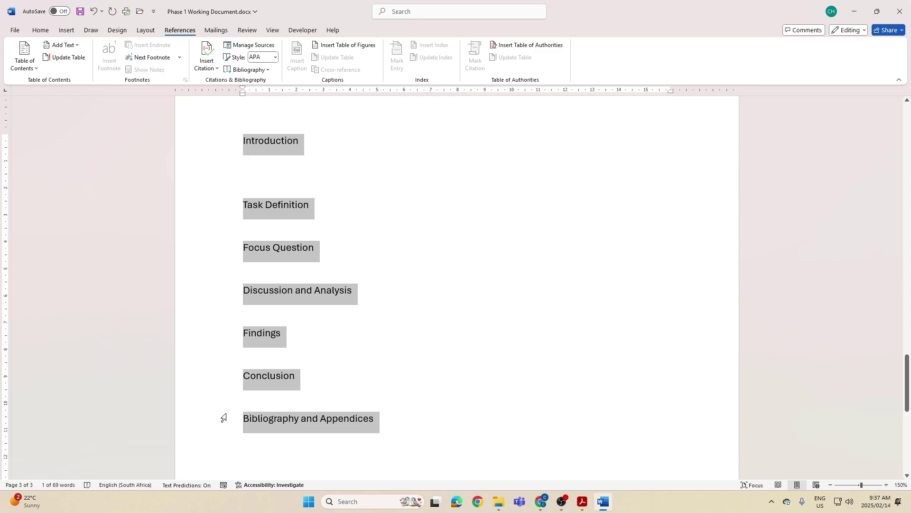
Apply the Heading 2 style to the selected headings
{"action": "left_click", "coordinate": [40, 31]}
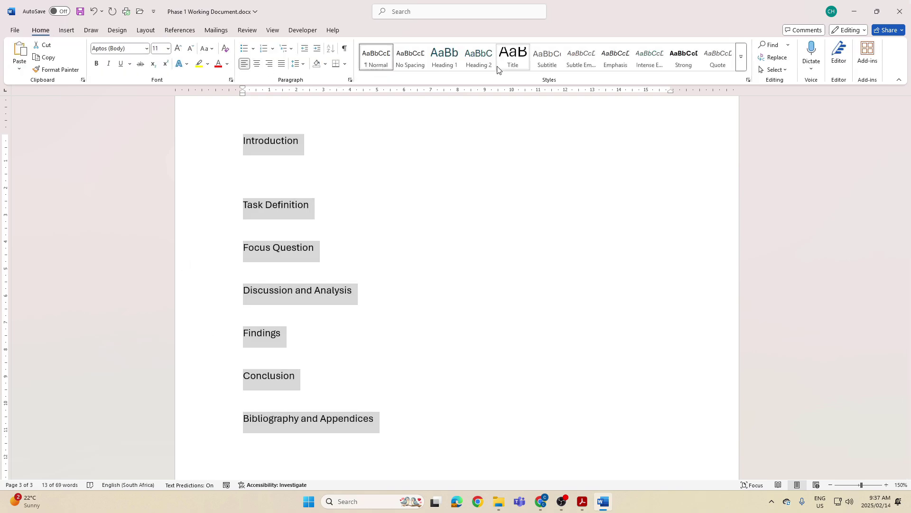
{"action": "left_click", "coordinate": [468, 61]}
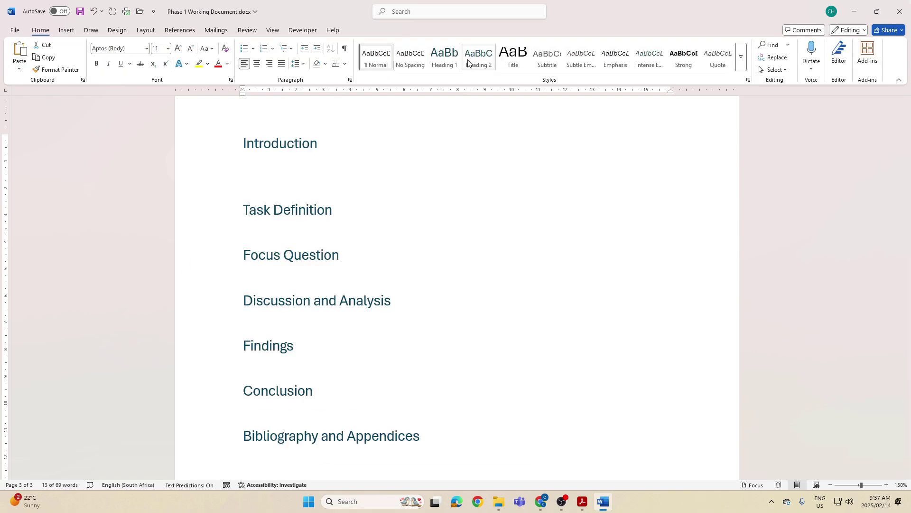
{"action": "left_click", "coordinate": [740, 64]}
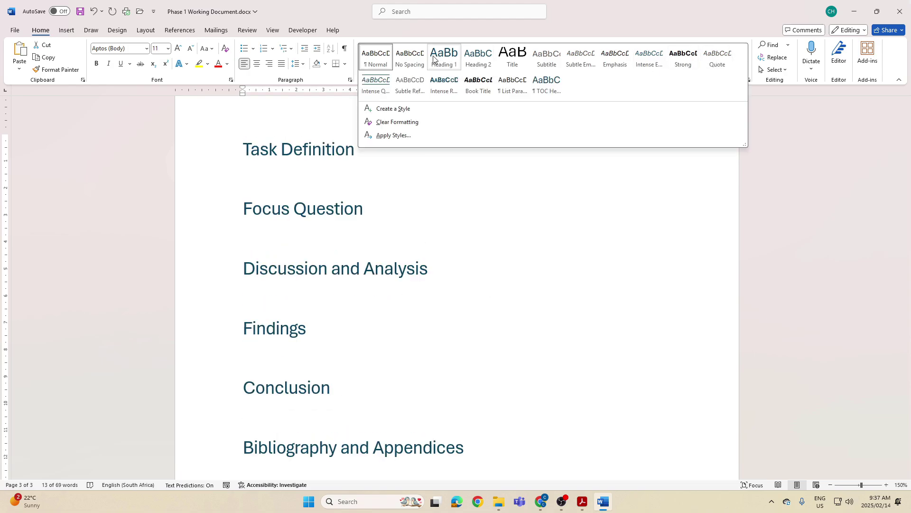
{"action": "left_click", "coordinate": [480, 63]}
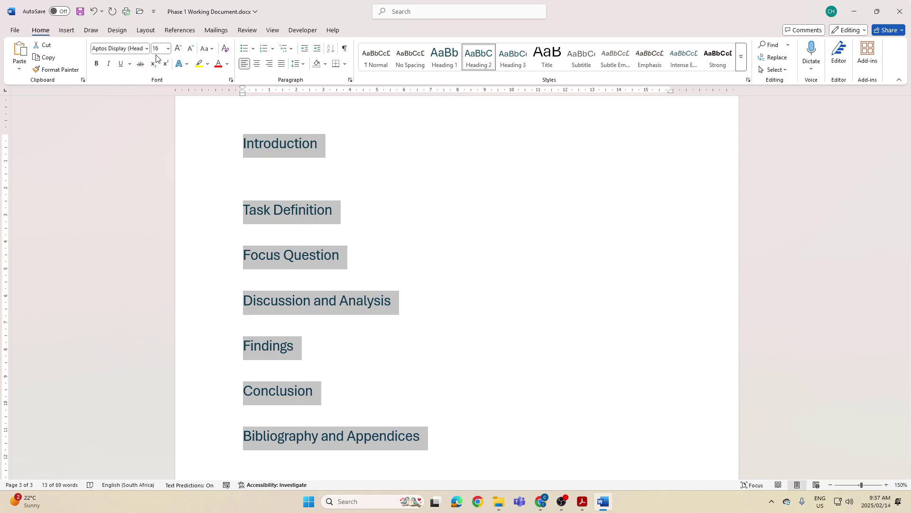
Push Task Definition and Focus Question each onto their own new page
{"action": "left_click", "coordinate": [251, 175]}
{"action": "key", "text": "Return"}
{"action": "key", "text": "Return"}
{"action": "key", "text": "Return"}
{"action": "key", "text": "Return"}
{"action": "key", "text": "Return"}
{"action": "key", "text": "Return"}
{"action": "key", "text": "Return"}
{"action": "key", "text": "Return"}
{"action": "key", "text": "Return"}
{"action": "key", "text": "Return"}
{"action": "key", "text": "Return"}
{"action": "key", "text": "Return"}
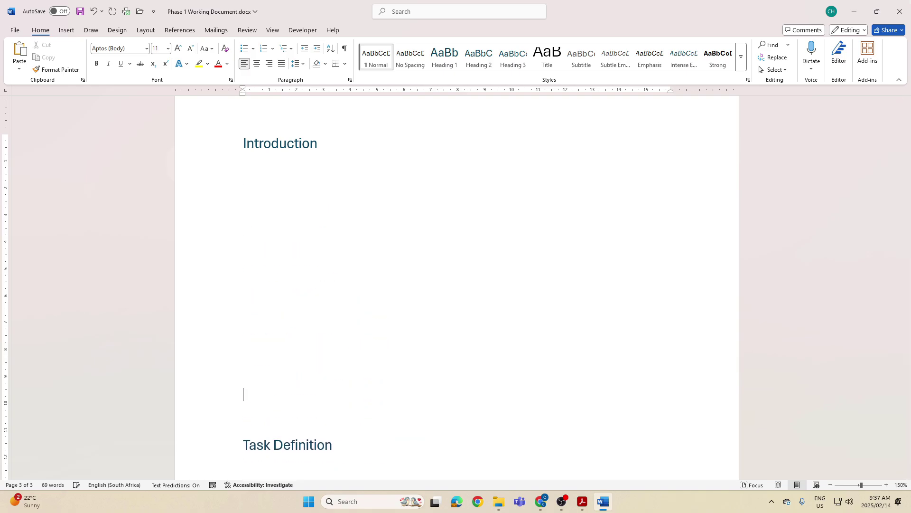
{"action": "scroll", "coordinate": [379, 216], "scroll_direction": "down", "scroll_amount": 5}
{"action": "key", "text": "Return"}
{"action": "key", "text": "Return"}
{"action": "key", "text": "Return"}
{"action": "key", "text": "Return"}
{"action": "key", "text": "Return"}
{"action": "key", "text": "Return"}
{"action": "key", "text": "Return"}
{"action": "key", "text": "Return"}
{"action": "key", "text": "Return"}
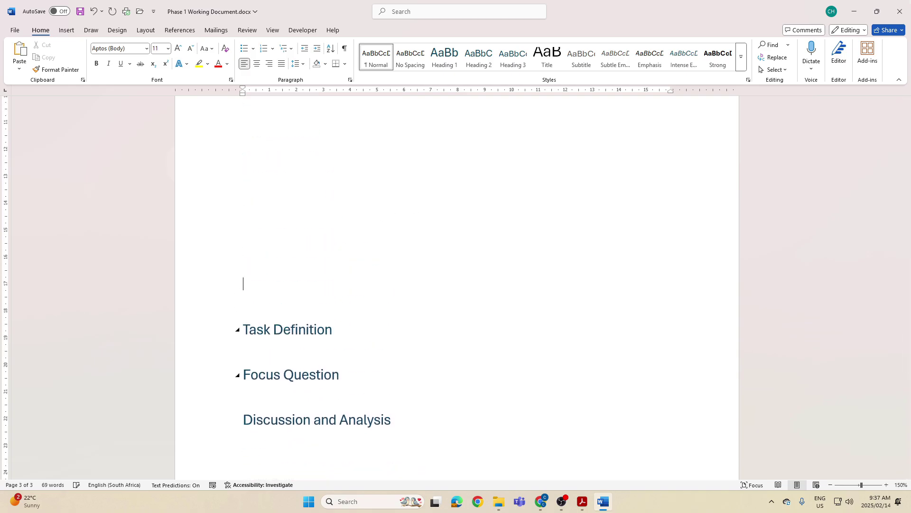
{"action": "key", "text": "Return"}
{"action": "key", "text": "Return"}
{"action": "key", "text": "Return"}
{"action": "key", "text": "Return"}
{"action": "key", "text": "Return"}
{"action": "key", "text": "Return"}
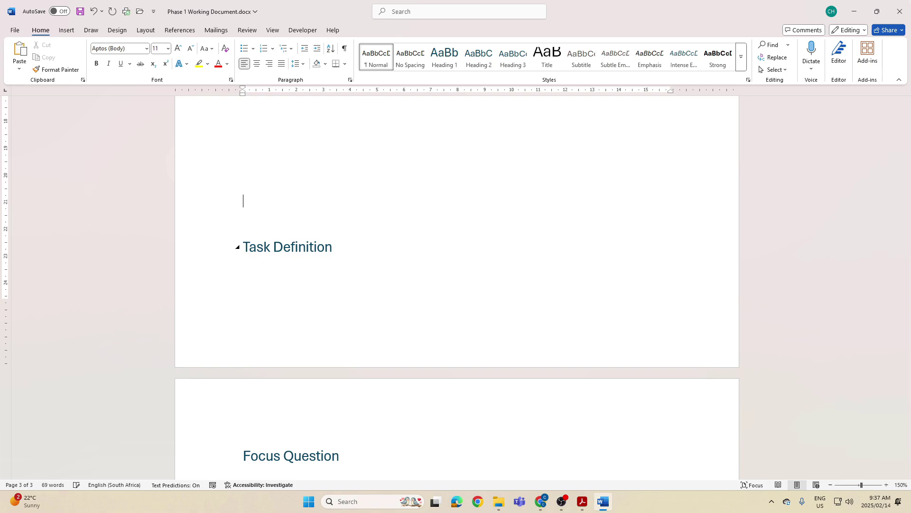
{"action": "scroll", "coordinate": [417, 205], "scroll_direction": "down", "scroll_amount": 5}
{"action": "left_click", "coordinate": [240, 227]}
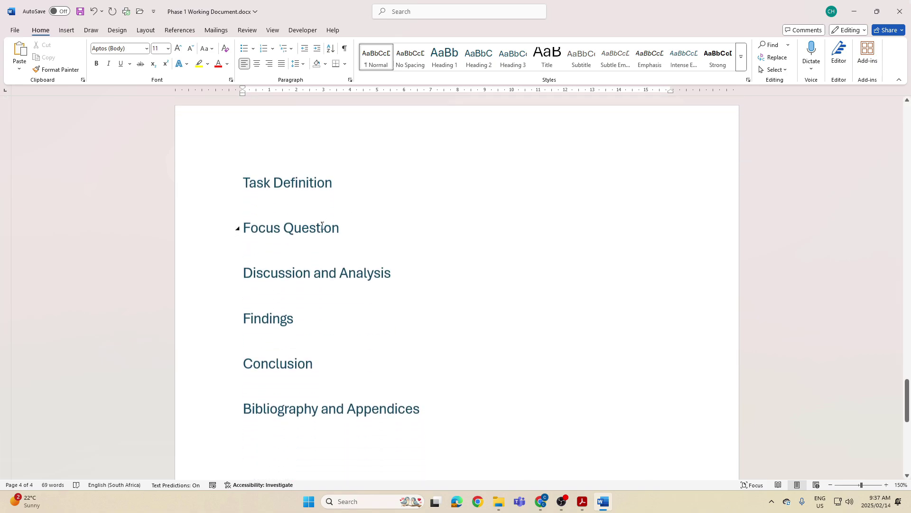
{"action": "key", "text": "Return"}
{"action": "key", "text": "Return"}
{"action": "key", "text": "Return"}
{"action": "key", "text": "Return"}
{"action": "key", "text": "Return"}
{"action": "key", "text": "Return"}
{"action": "key", "text": "Return"}
{"action": "key", "text": "Return"}
{"action": "key", "text": "Return"}
{"action": "key", "text": "Return"}
{"action": "key", "text": "Return"}
{"action": "key", "text": "Return"}
{"action": "key", "text": "Return"}
{"action": "key", "text": "Return"}
{"action": "key", "text": "Return"}
{"action": "key", "text": "Return"}
{"action": "key", "text": "Return"}
{"action": "key", "text": "Return"}
{"action": "key", "text": "Return"}
{"action": "key", "text": "Return"}
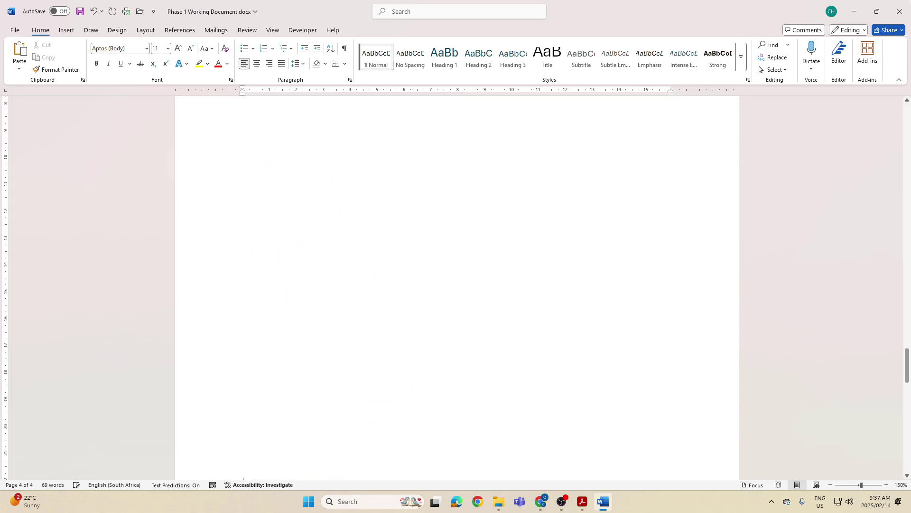
{"action": "key", "text": "Return"}
{"action": "key", "text": "Return"}
{"action": "key", "text": "Return"}
{"action": "scroll", "coordinate": [307, 275], "scroll_direction": "down", "scroll_amount": 6}
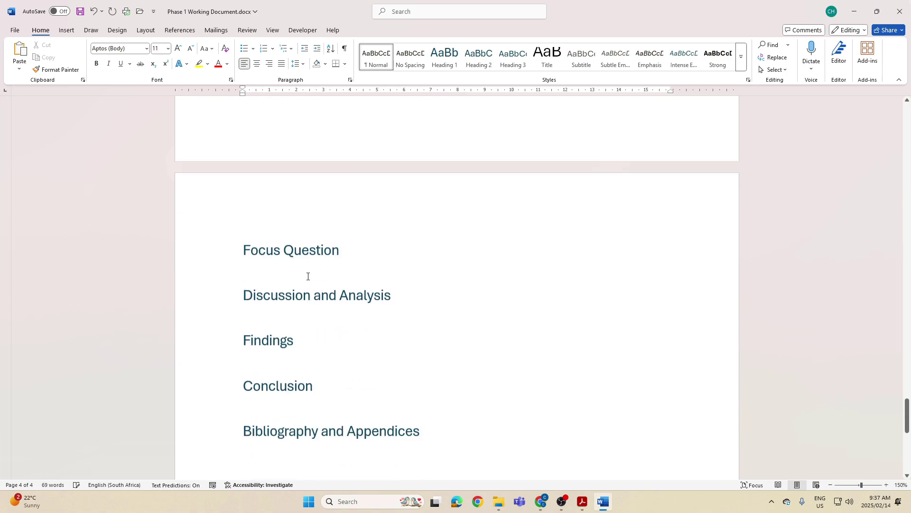
Move Discussion and Analysis and Findings each onto their own page
{"action": "left_click", "coordinate": [297, 183]}
{"action": "key", "text": "Return"}
{"action": "key", "text": "Return"}
{"action": "key", "text": "Return"}
{"action": "key", "text": "Return"}
{"action": "key", "text": "Return"}
{"action": "key", "text": "Return"}
{"action": "key", "text": "Return"}
{"action": "key", "text": "Return"}
{"action": "key", "text": "Return"}
{"action": "key", "text": "Return"}
{"action": "key", "text": "Return"}
{"action": "key", "text": "Return"}
{"action": "key", "text": "Return"}
{"action": "key", "text": "Return"}
{"action": "key", "text": "Return"}
{"action": "key", "text": "Return"}
{"action": "key", "text": "Return"}
{"action": "key", "text": "Return"}
{"action": "key", "text": "Return"}
{"action": "key", "text": "Return"}
{"action": "key", "text": "Return"}
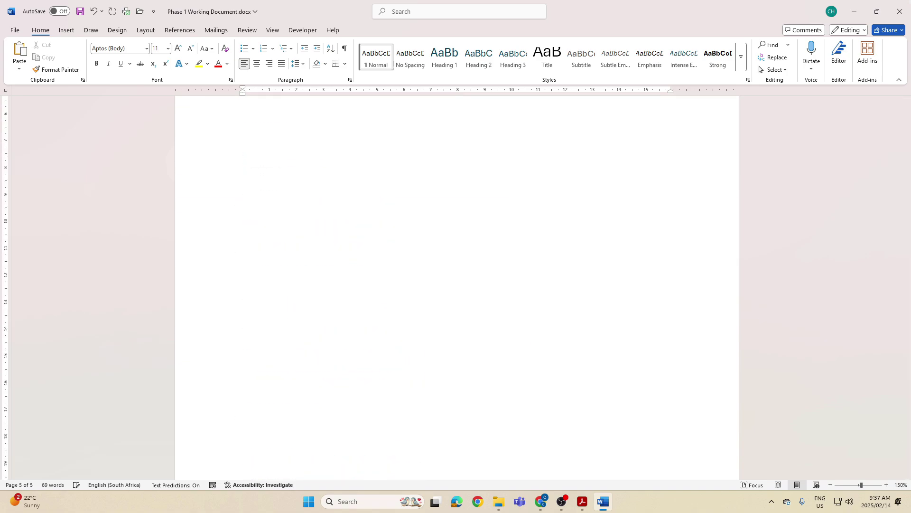
{"action": "key", "text": "Return"}
{"action": "key", "text": "Return"}
{"action": "key", "text": "Return"}
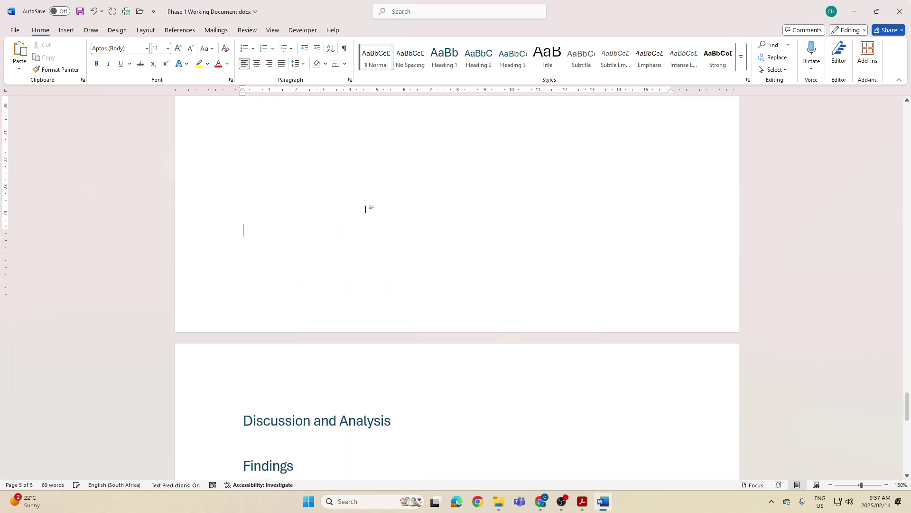
{"action": "scroll", "coordinate": [352, 208], "scroll_direction": "down", "scroll_amount": 5}
{"action": "left_click", "coordinate": [328, 175]}
{"action": "key", "text": "Return"}
{"action": "key", "text": "Return"}
{"action": "key", "text": "Return"}
{"action": "key", "text": "Return"}
{"action": "key", "text": "Return"}
{"action": "key", "text": "Return"}
{"action": "key", "text": "Return"}
{"action": "key", "text": "Return"}
{"action": "key", "text": "Return"}
{"action": "key", "text": "Return"}
{"action": "key", "text": "Return"}
{"action": "key", "text": "Return"}
{"action": "key", "text": "Return"}
{"action": "key", "text": "Return"}
{"action": "key", "text": "Return"}
{"action": "key", "text": "Return"}
{"action": "key", "text": "Return"}
{"action": "key", "text": "Return"}
{"action": "key", "text": "Return"}
{"action": "key", "text": "Return"}
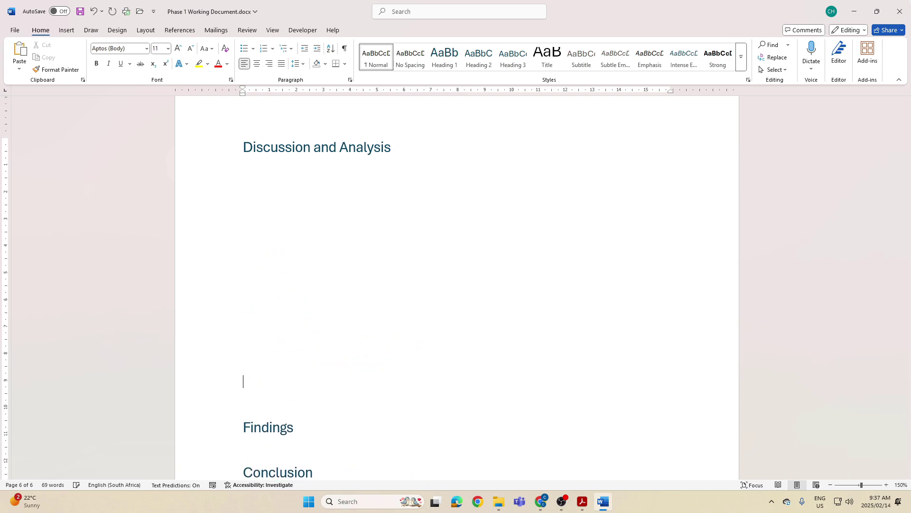
{"action": "key", "text": "Return"}
{"action": "key", "text": "Return"}
{"action": "key", "text": "Return"}
{"action": "key", "text": "Return"}
{"action": "key", "text": "Return"}
{"action": "key", "text": "Return"}
{"action": "key", "text": "Return"}
{"action": "key", "text": "Return"}
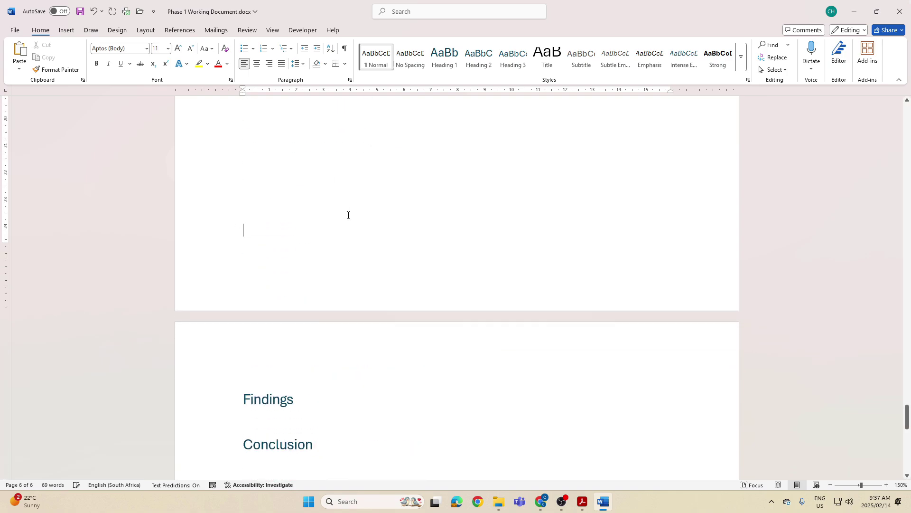
{"action": "left_click", "coordinate": [325, 196]}
{"action": "key", "text": "Return"}
{"action": "key", "text": "Return"}
{"action": "key", "text": "Return"}
{"action": "key", "text": "Return"}
{"action": "key", "text": "Return"}
{"action": "key", "text": "Return"}
{"action": "key", "text": "Return"}
{"action": "key", "text": "Return"}
{"action": "key", "text": "Return"}
{"action": "key", "text": "Return"}
{"action": "key", "text": "Return"}
{"action": "key", "text": "Return"}
{"action": "key", "text": "Return"}
{"action": "key", "text": "Return"}
{"action": "key", "text": "Return"}
{"action": "key", "text": "Return"}
{"action": "key", "text": "Return"}
{"action": "key", "text": "Return"}
{"action": "key", "text": "Return"}
{"action": "key", "text": "Return"}
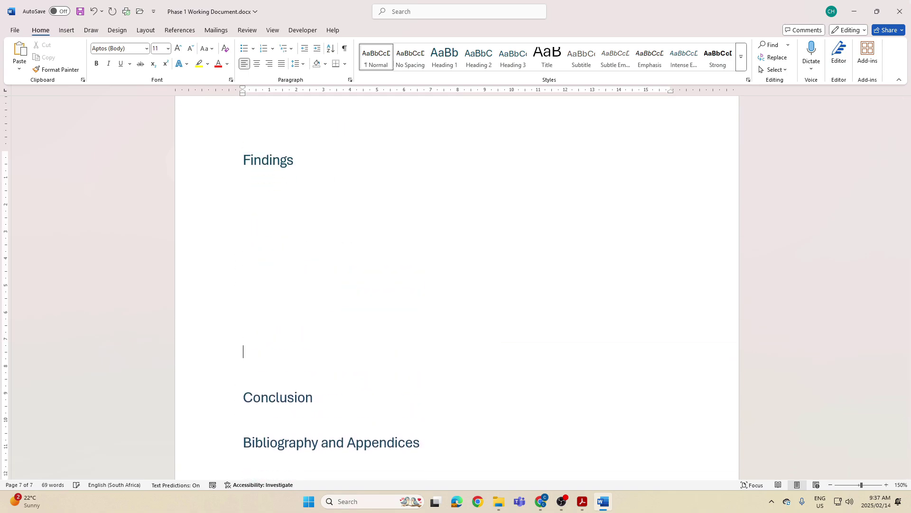
{"action": "scroll", "coordinate": [332, 197], "scroll_direction": "down", "scroll_amount": 5}
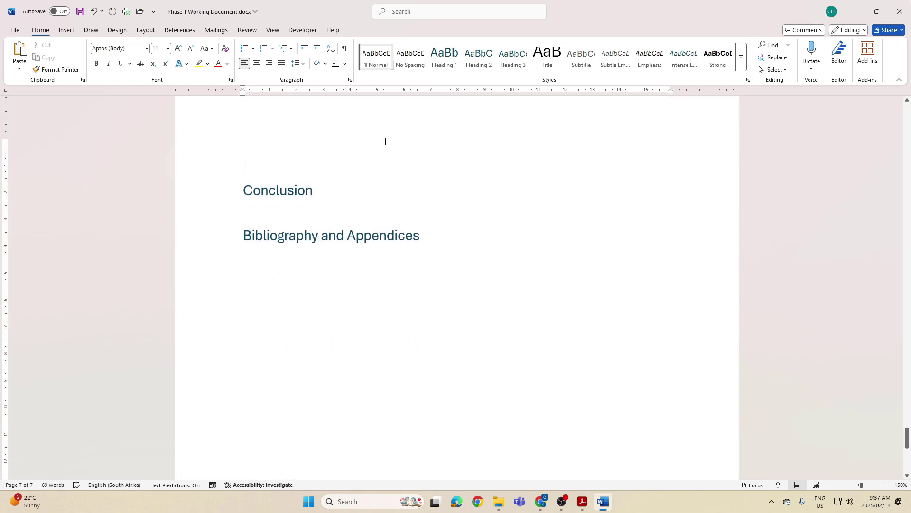
Remove extra empty lines above Conclusion and push Bibliography and Appendices to page 9
{"action": "scroll", "coordinate": [400, 165], "scroll_direction": "up", "scroll_amount": 2}
{"action": "key", "text": "Delete"}
{"action": "key", "text": "BackSpace"}
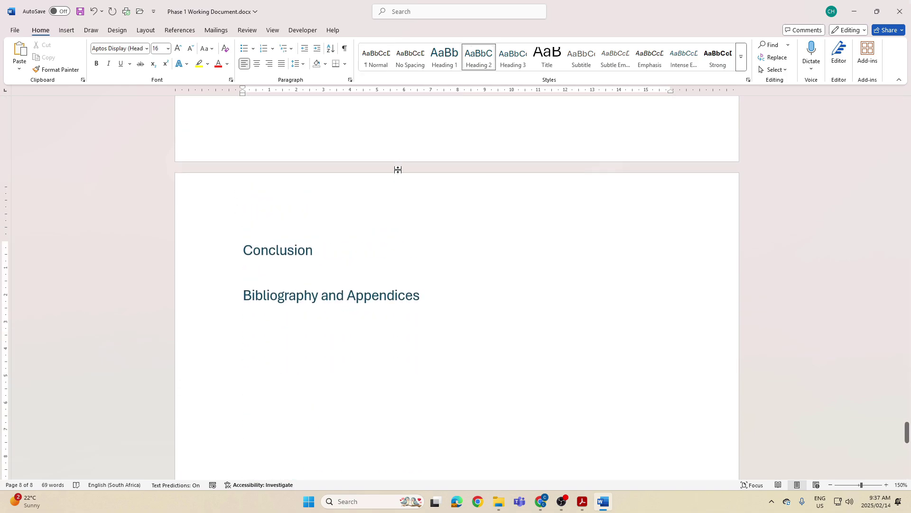
{"action": "left_click", "coordinate": [326, 265]}
{"action": "key", "text": "Return"}
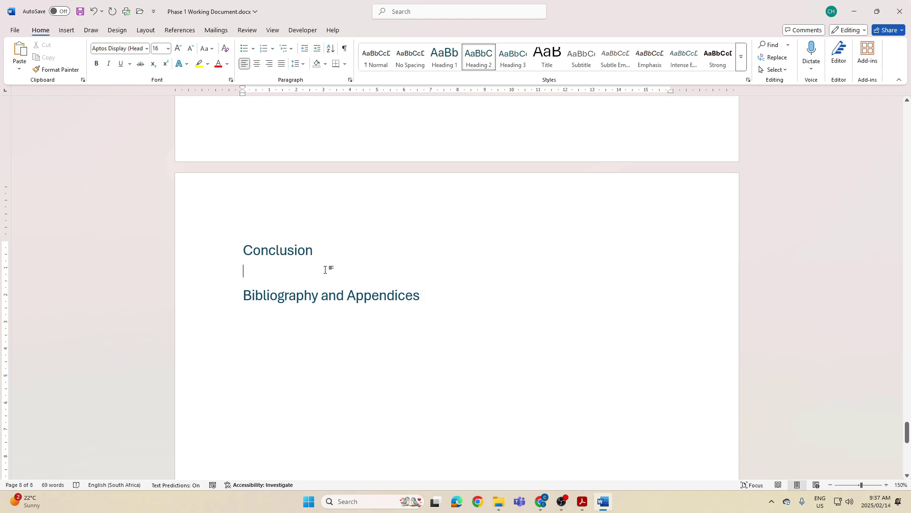
{"action": "key", "text": "Return"}
{"action": "key", "text": "Return"}
{"action": "key", "text": "Return"}
{"action": "key", "text": "Return"}
{"action": "key", "text": "Return"}
{"action": "key", "text": "Return"}
{"action": "key", "text": "Return"}
{"action": "key", "text": "Return"}
{"action": "key", "text": "Return"}
{"action": "key", "text": "Return"}
{"action": "key", "text": "Return"}
{"action": "key", "text": "Return"}
{"action": "key", "text": "Return"}
{"action": "key", "text": "Return"}
{"action": "key", "text": "Return"}
{"action": "key", "text": "Return"}
{"action": "key", "text": "Return"}
{"action": "key", "text": "Return"}
{"action": "key", "text": "Return"}
{"action": "key", "text": "Return"}
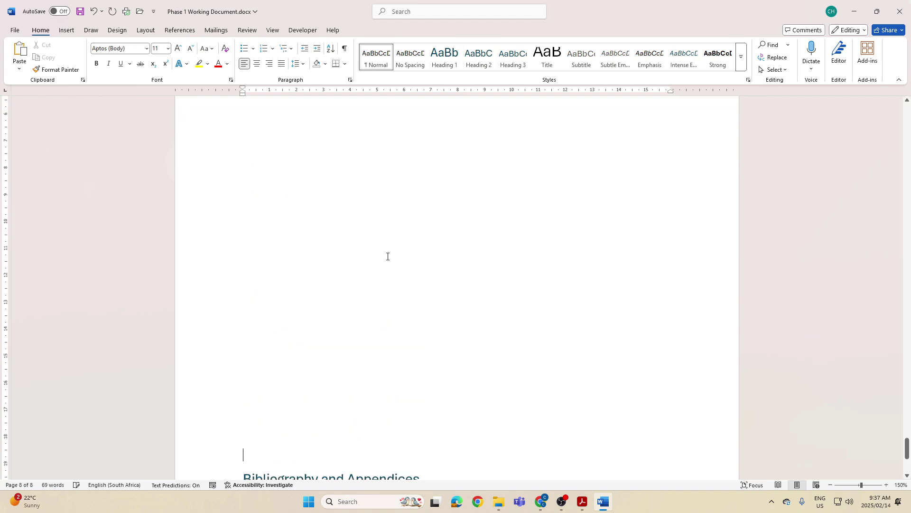
{"action": "key", "text": "Return"}
{"action": "key", "text": "Return"}
{"action": "key", "text": "Return"}
{"action": "key", "text": "Return"}
{"action": "key", "text": "Return"}
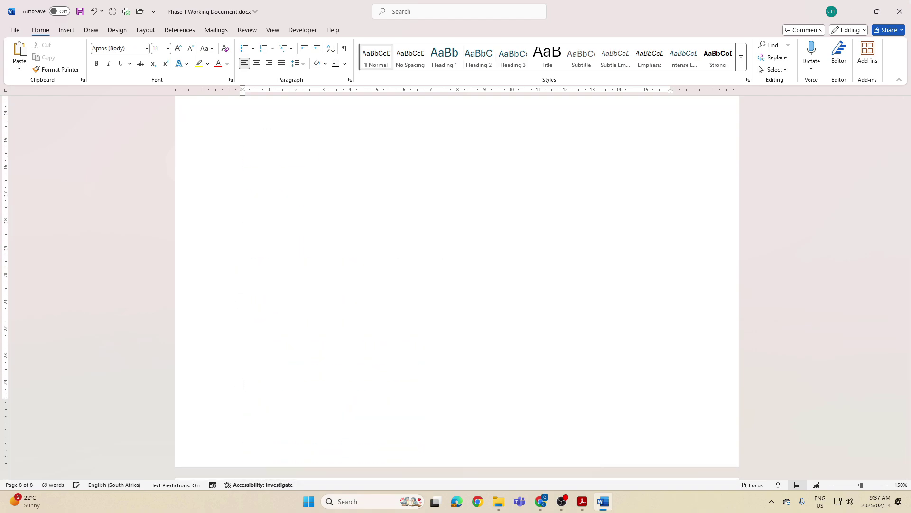
{"action": "scroll", "coordinate": [466, 250], "scroll_direction": "down", "scroll_amount": 5}
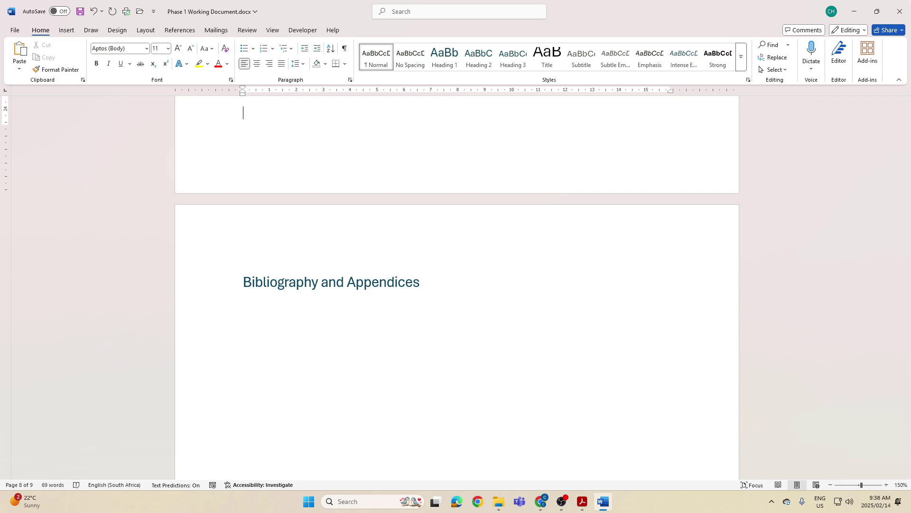
{"action": "left_click_drag", "start_coordinate": [907, 440], "coordinate": [877, 227]}
{"action": "key", "text": "alt+Tab"}
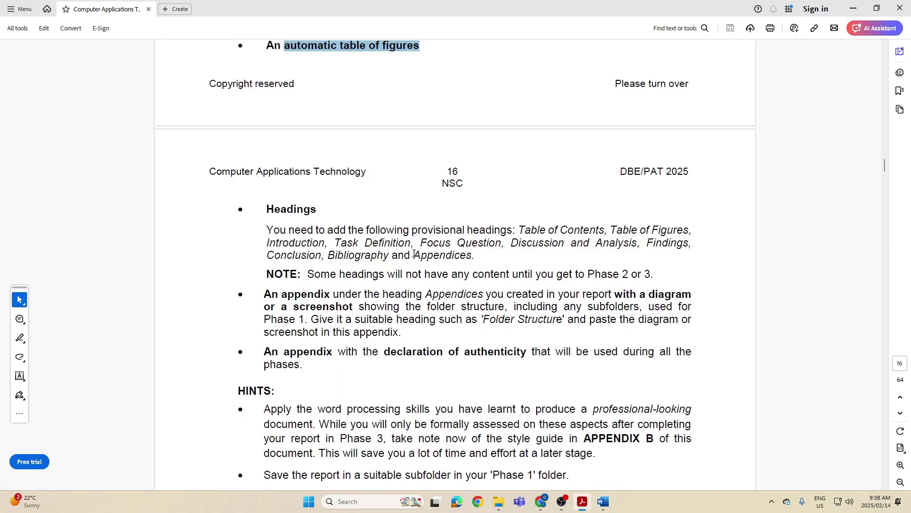
{"action": "left_click", "coordinate": [390, 250]}
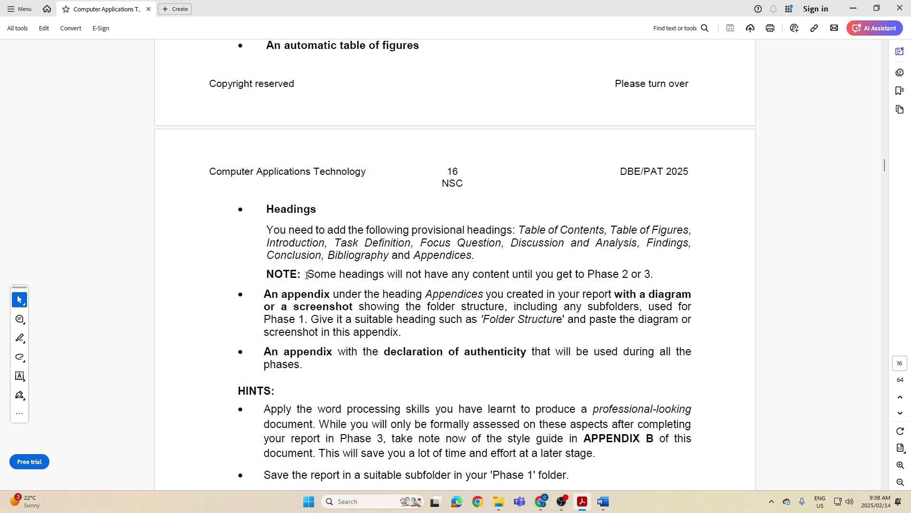
{"action": "left_click_drag", "start_coordinate": [307, 275], "coordinate": [636, 278]}
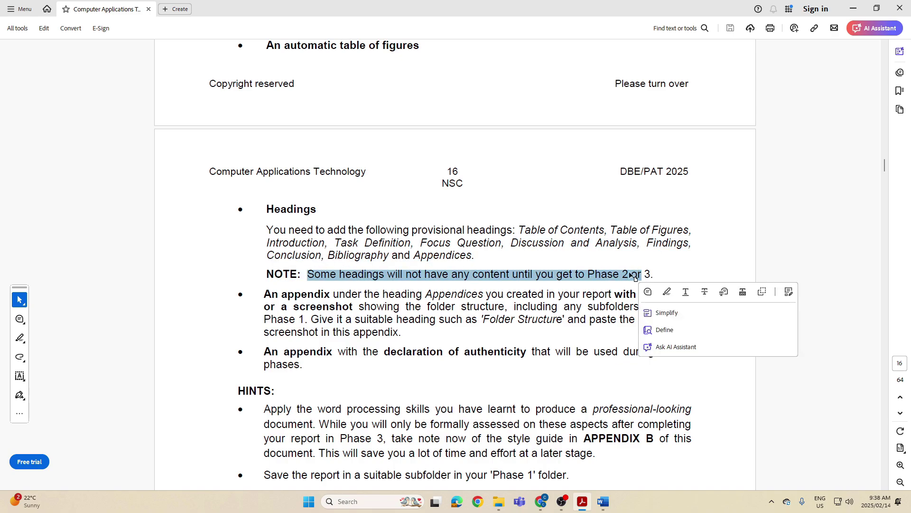
{"action": "left_click", "coordinate": [450, 263]}
{"action": "left_click_drag", "start_coordinate": [267, 232], "coordinate": [500, 249]}
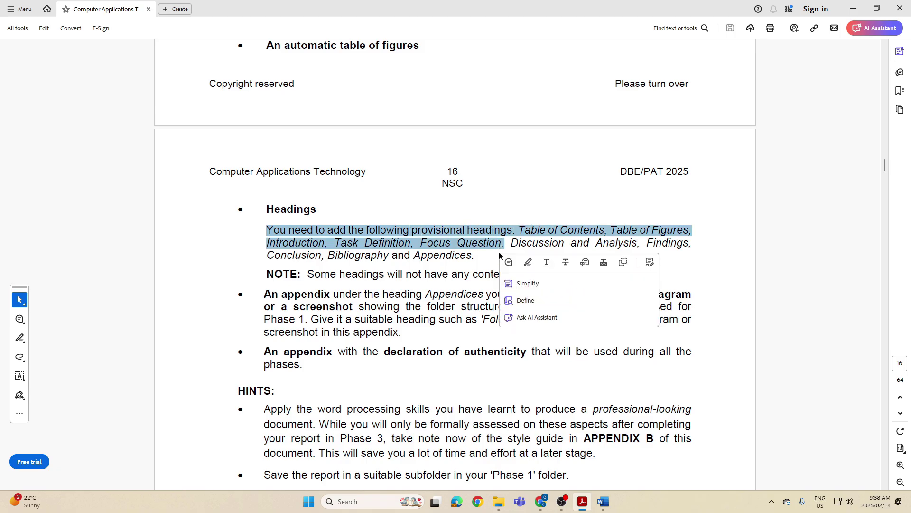
{"action": "left_click_drag", "start_coordinate": [882, 163], "coordinate": [894, 319]}
{"action": "scroll", "coordinate": [894, 319], "scroll_direction": "up", "scroll_amount": 2}
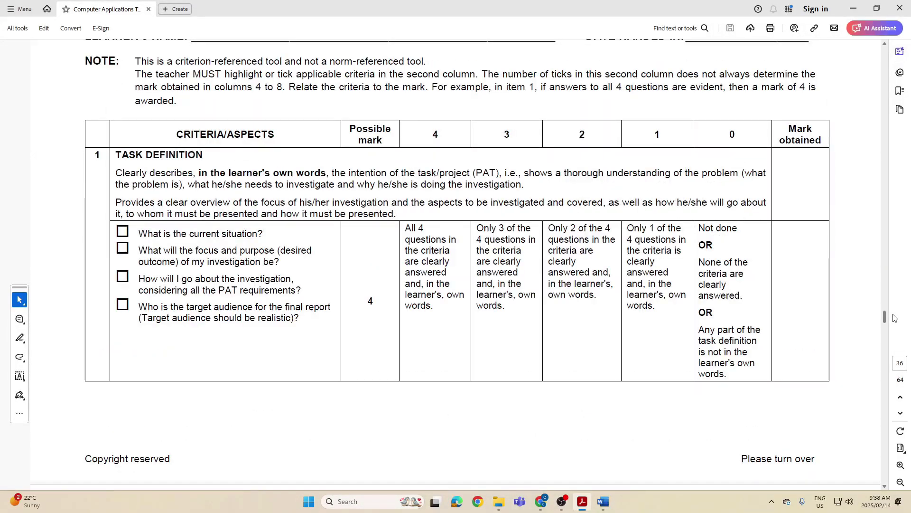
{"action": "scroll", "coordinate": [332, 259], "scroll_direction": "down", "scroll_amount": 9}
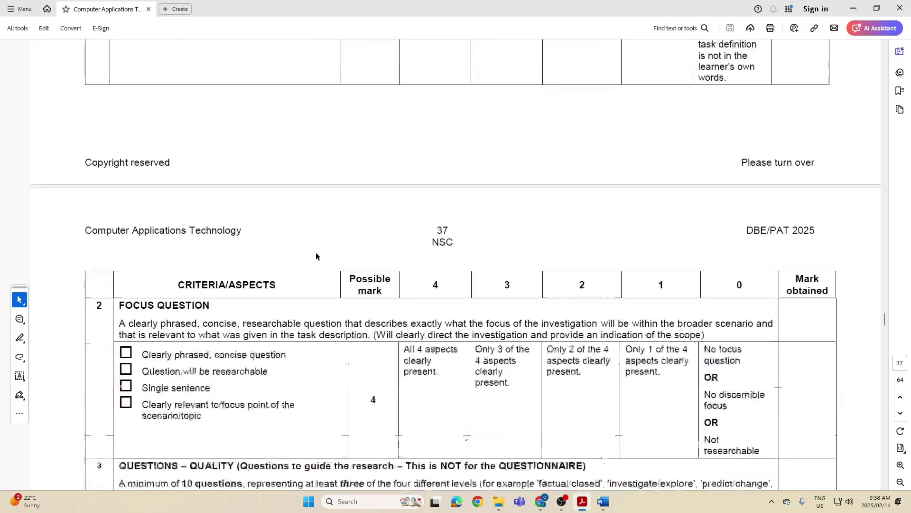
{"action": "scroll", "coordinate": [316, 256], "scroll_direction": "down", "scroll_amount": 10}
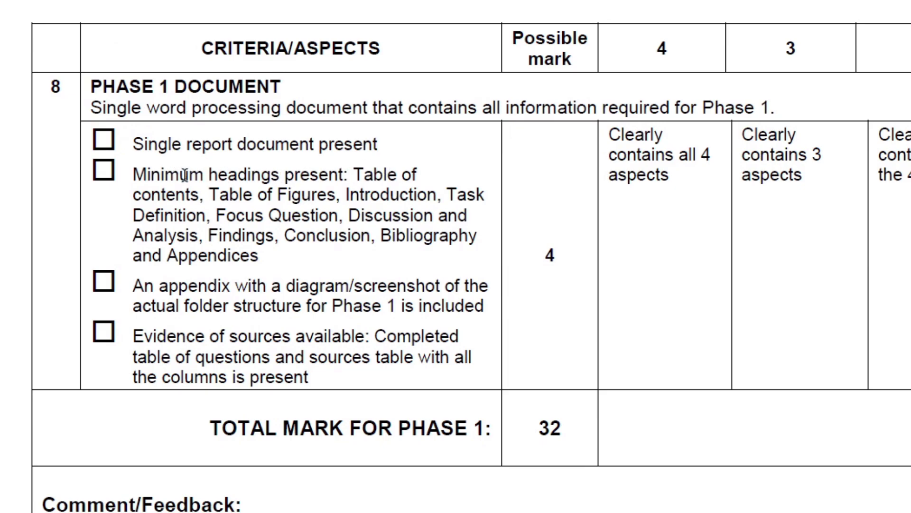
{"action": "left_click_drag", "start_coordinate": [133, 175], "coordinate": [345, 175]}
{"action": "left_click", "coordinate": [382, 174]}
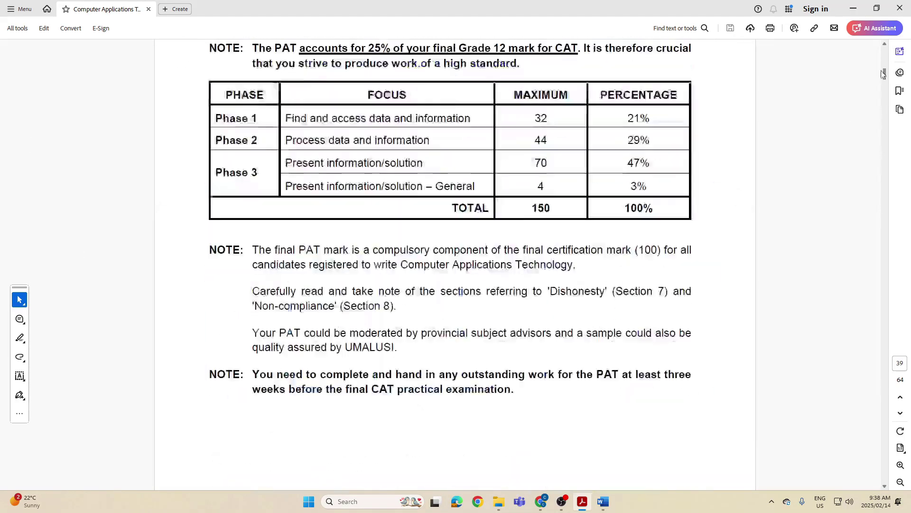
{"action": "key", "text": "alt+Tab"}
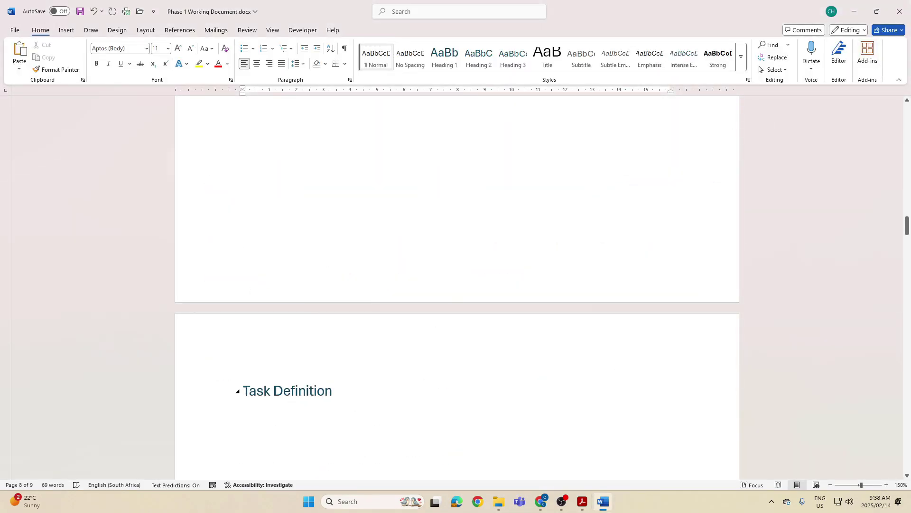
Paste the Task Definition heading between the tables and retype it as 'Table of Figures'
{"action": "left_click", "coordinate": [213, 392]}
{"action": "key", "text": "ctrl+c"}
{"action": "scroll", "coordinate": [300, 333], "scroll_direction": "up", "scroll_amount": 10}
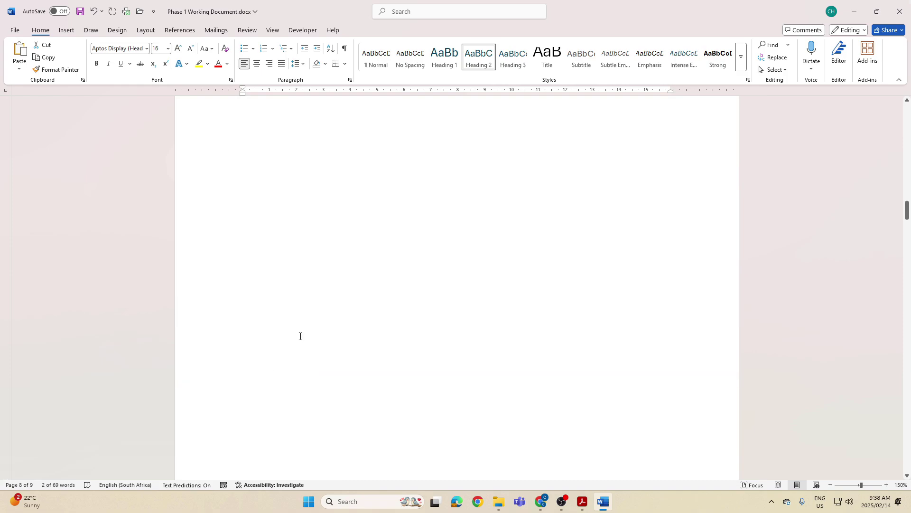
{"action": "scroll", "coordinate": [300, 334], "scroll_direction": "up", "scroll_amount": 15}
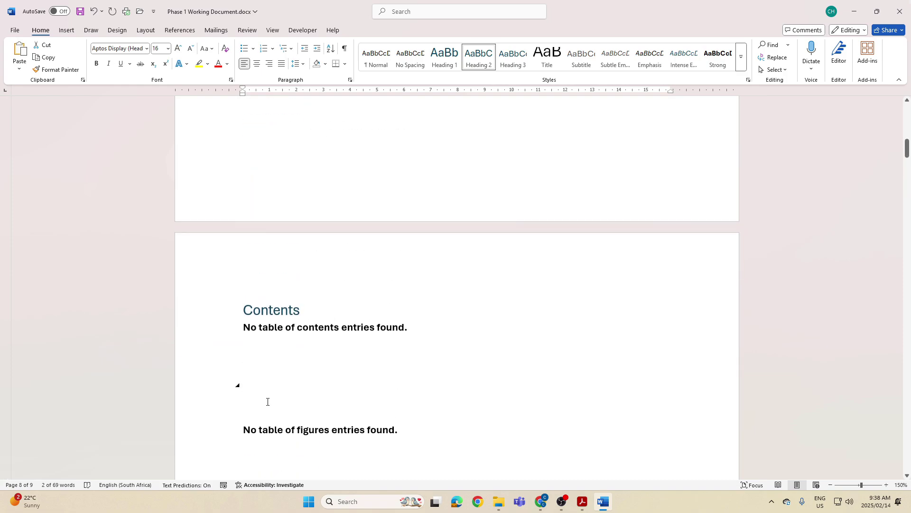
{"action": "left_click", "coordinate": [266, 402]}
{"action": "key", "text": "ctrl+v"}
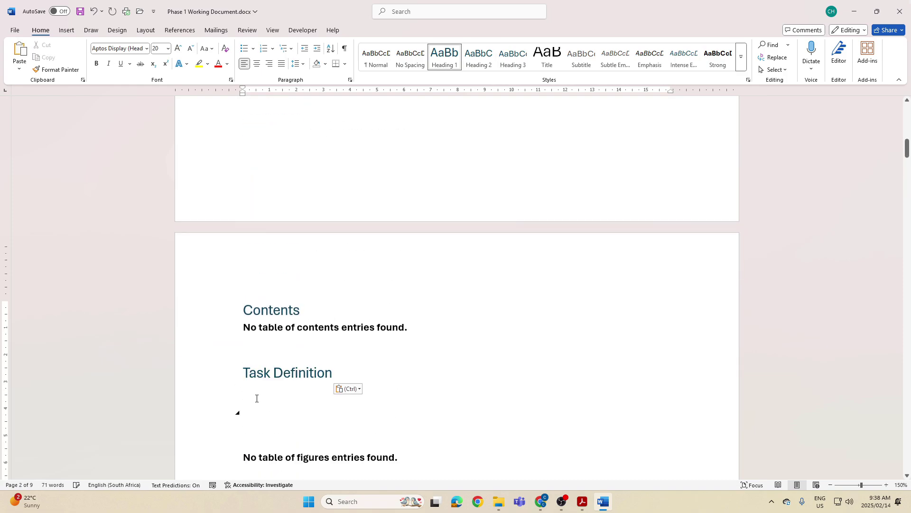
{"action": "left_click_drag", "start_coordinate": [244, 373], "coordinate": [332, 373]}
{"action": "key", "text": "ctrl+alt+2"}
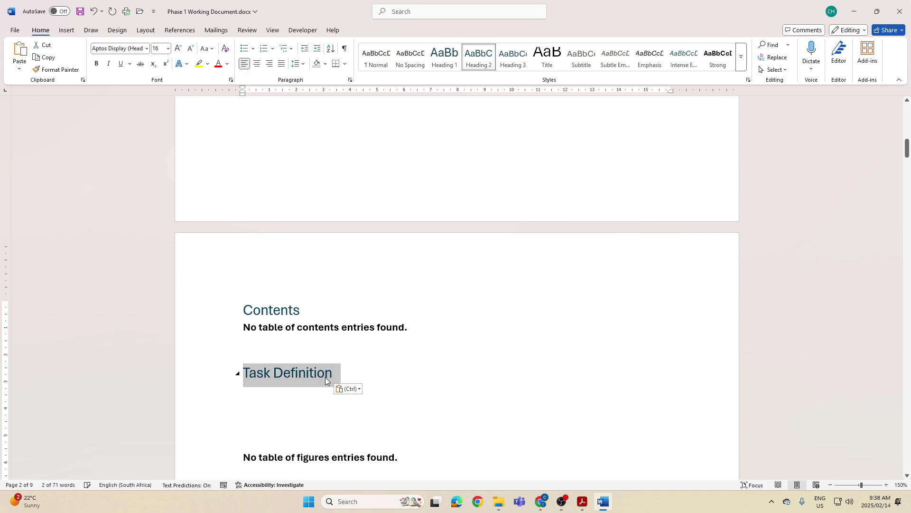
{"action": "type", "text": "Table of Fi"}
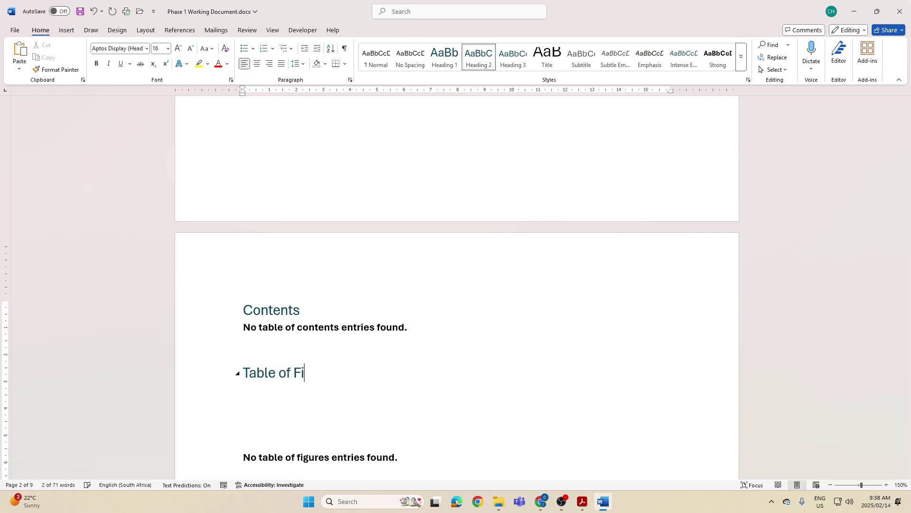
{"action": "type", "text": "gures"}
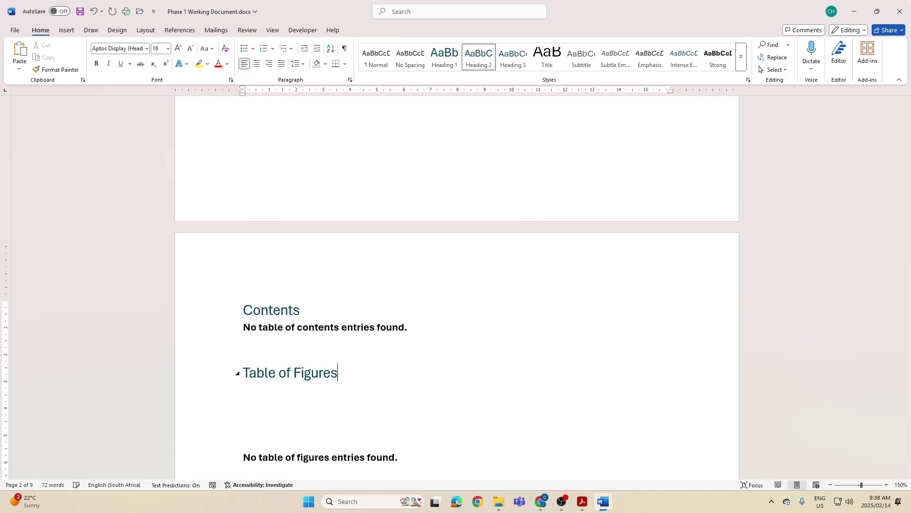
Tidy spacing around Table of Figures and change the Contents heading to 'Table of Contents'
{"action": "left_click", "coordinate": [281, 357]}
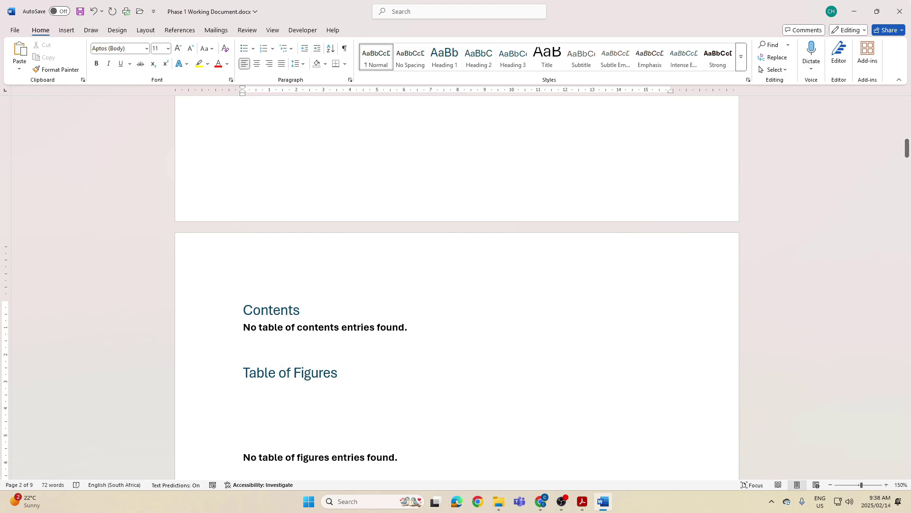
{"action": "key", "text": "Return"}
{"action": "key", "text": "Return"}
{"action": "left_click", "coordinate": [262, 433]}
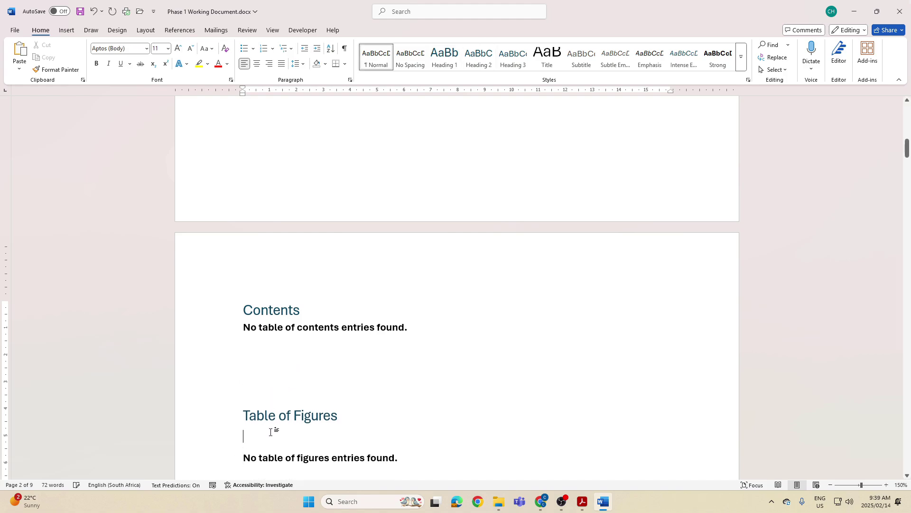
{"action": "key", "text": "Delete"}
{"action": "left_click", "coordinate": [248, 310]}
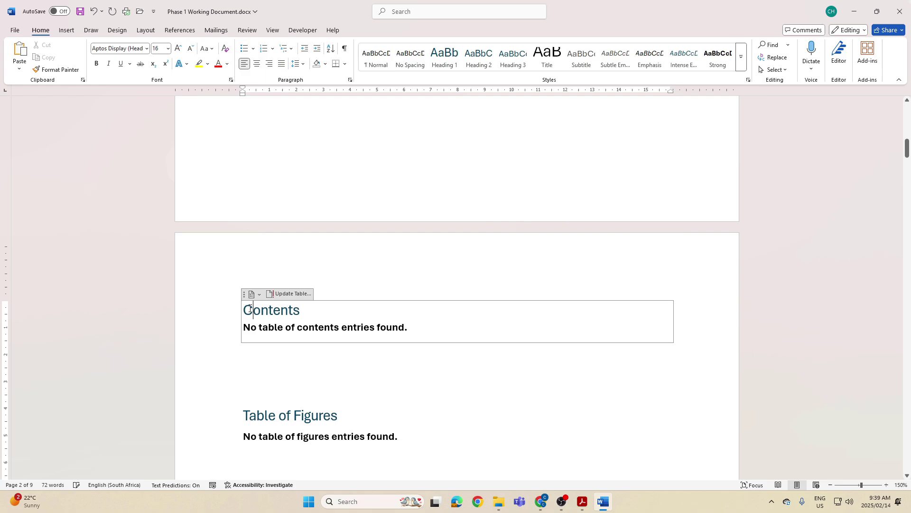
{"action": "type", "text": "Table of"}
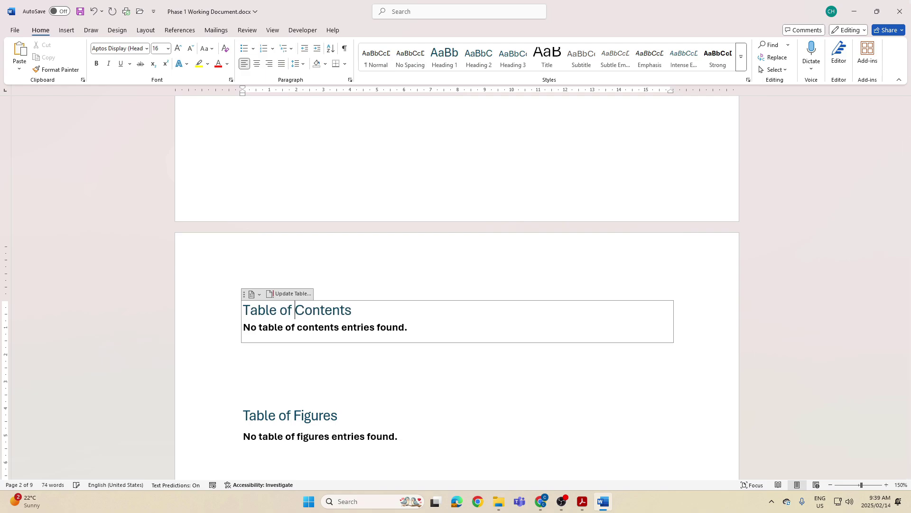
Copy the Table of Figures heading formatting onto Table of Contents with Format Painter
{"action": "left_click_drag", "start_coordinate": [289, 413], "coordinate": [324, 416]}
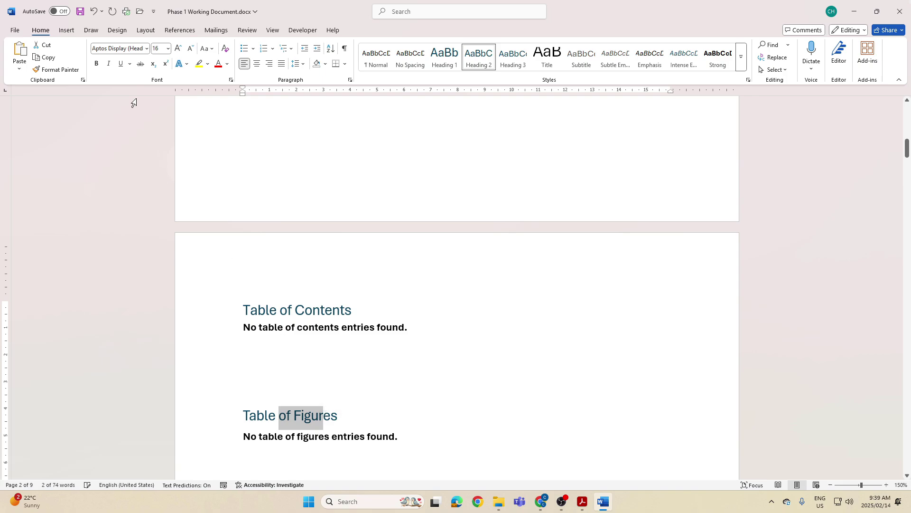
{"action": "left_click", "coordinate": [56, 69]}
{"action": "mouse_move", "coordinate": [357, 308]}
{"action": "left_mouse_down"}
{"action": "mouse_move", "coordinate": [269, 298]}
{"action": "mouse_move", "coordinate": [243, 309]}
{"action": "left_mouse_up"}
{"action": "left_click", "coordinate": [415, 384]}
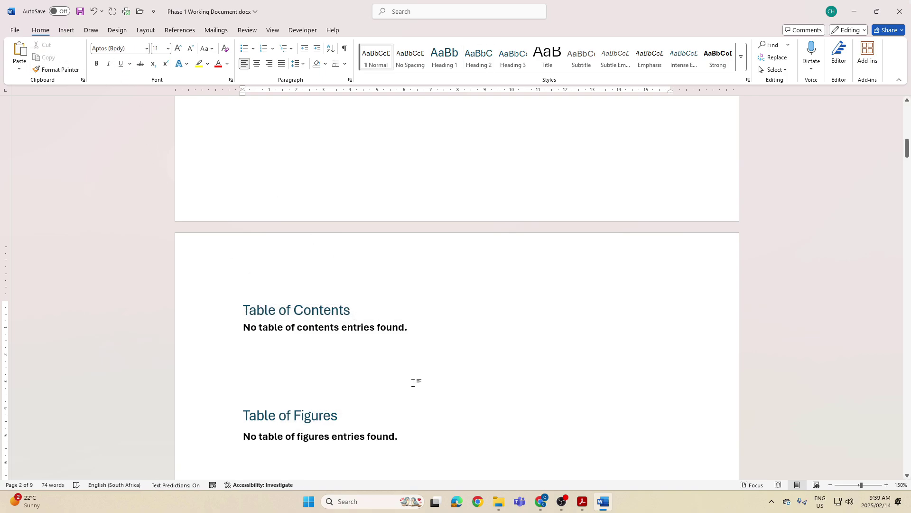
{"action": "scroll", "coordinate": [412, 383], "scroll_direction": "down", "scroll_amount": 3}
{"action": "mouse_move", "coordinate": [906, 157]}
{"action": "left_mouse_down"}
{"action": "mouse_move", "coordinate": [907, 134]}
{"action": "mouse_move", "coordinate": [908, 173]}
{"action": "mouse_move", "coordinate": [907, 159]}
{"action": "left_mouse_up"}
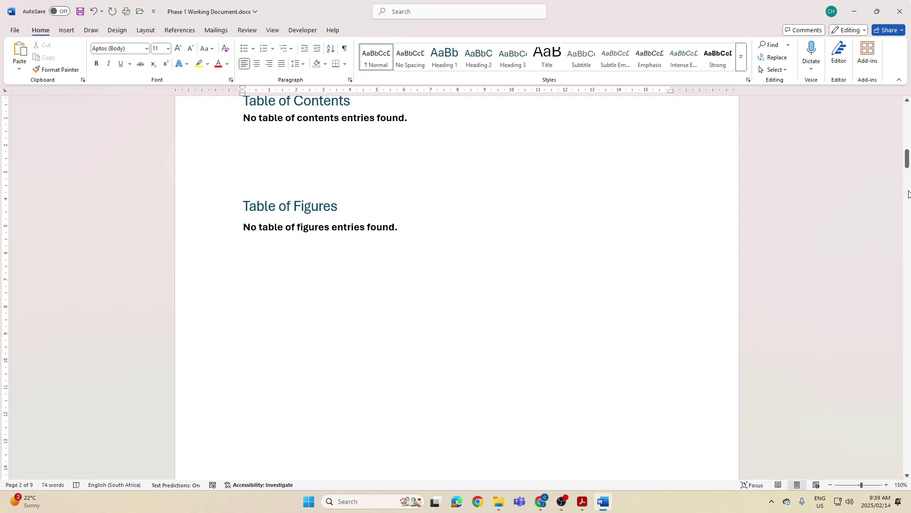
{"action": "left_click_drag", "start_coordinate": [907, 158], "coordinate": [907, 269]}
Switch to the guidelines PDF and scroll up to its Basic Education cover header
{"action": "key", "text": "alt+Tab"}
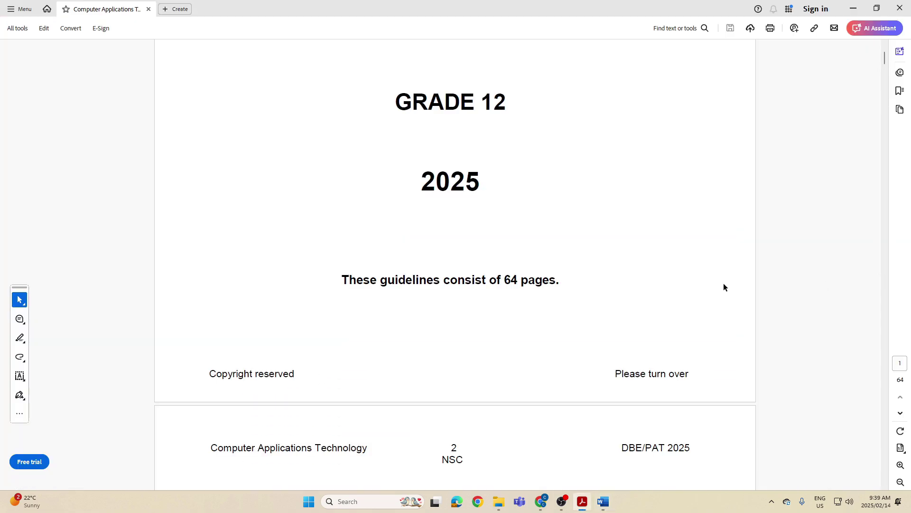
{"action": "scroll", "coordinate": [663, 249], "scroll_direction": "up", "scroll_amount": 5}
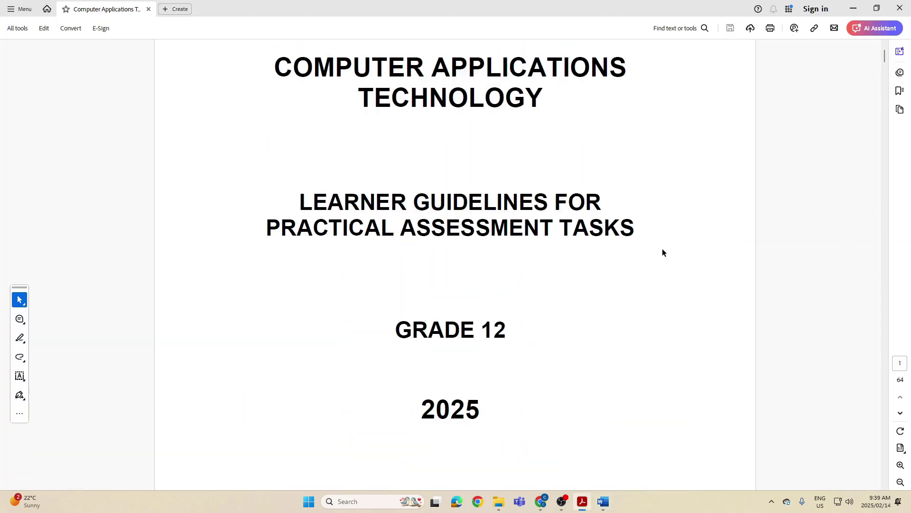
{"action": "scroll", "coordinate": [656, 251], "scroll_direction": "up", "scroll_amount": 4}
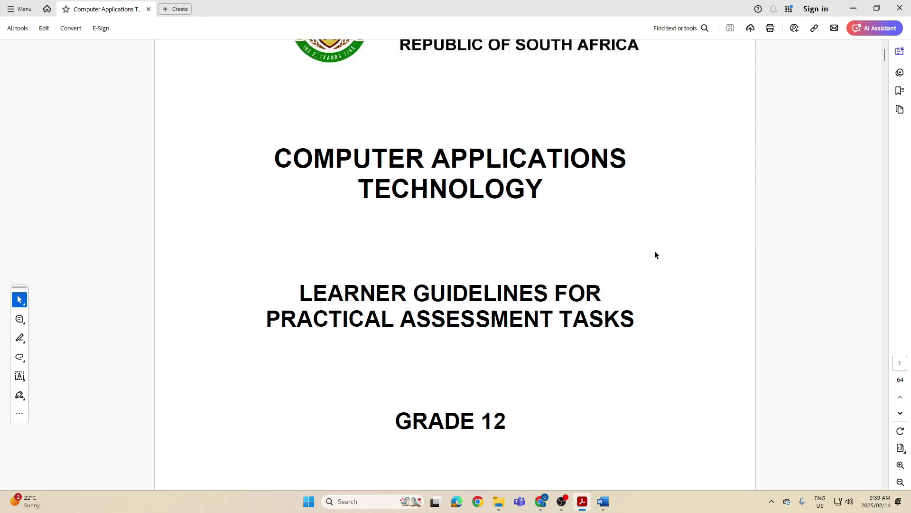